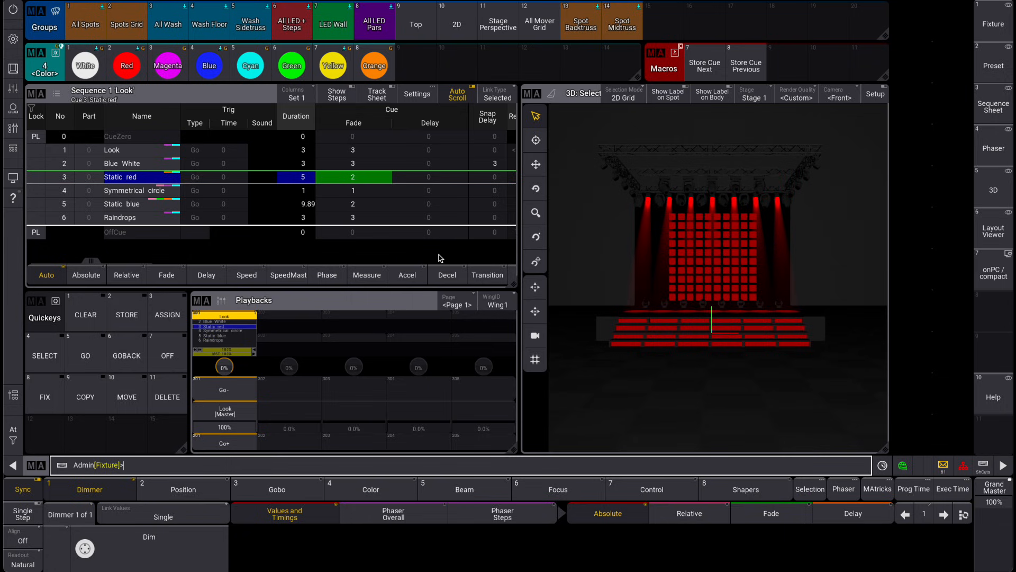
Apply the White color to the All Spots group and merge it into the next cue using the command Store Cue Next
click(84, 24)
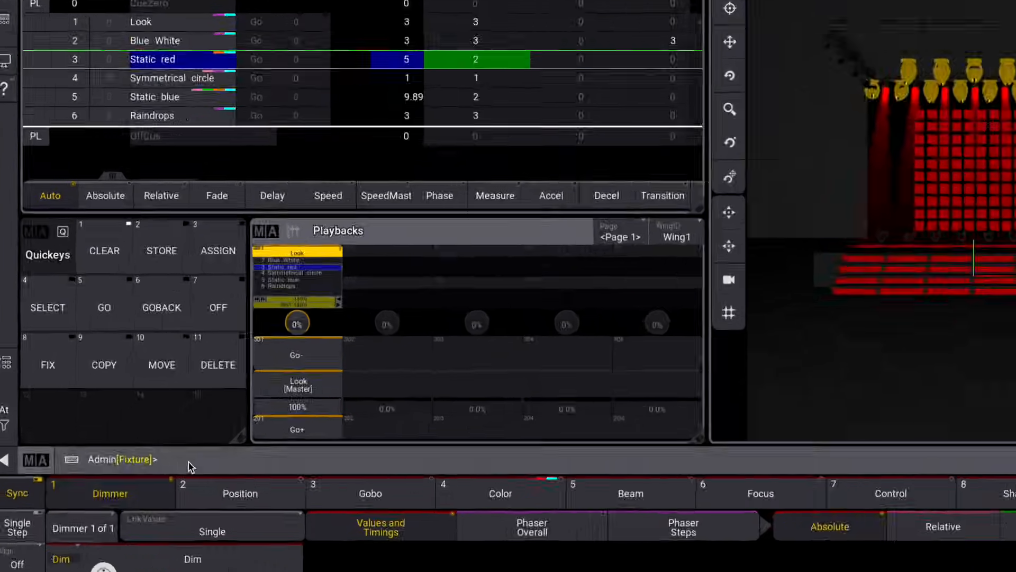
text(store c)
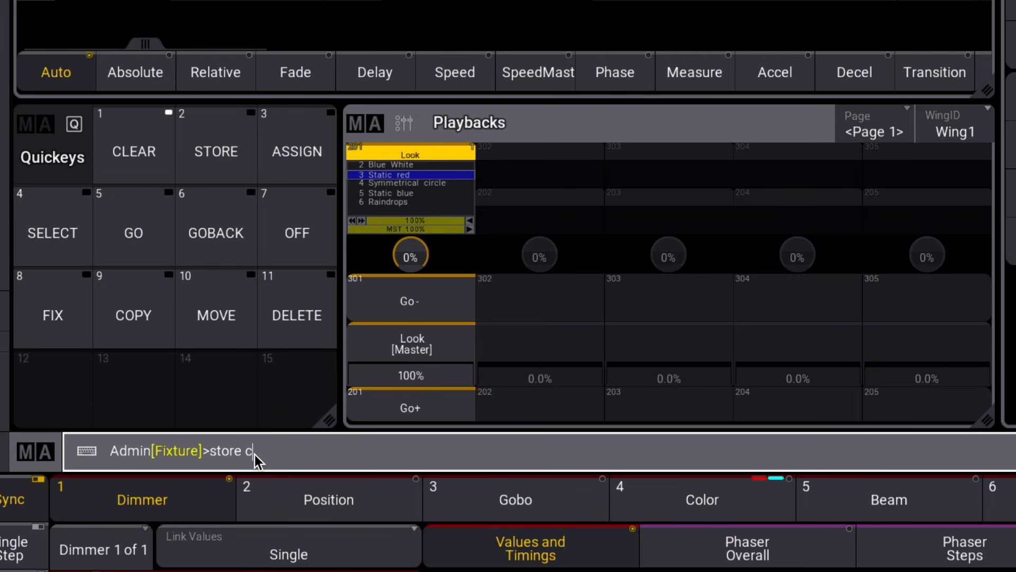
text(ue next)
key(Return)
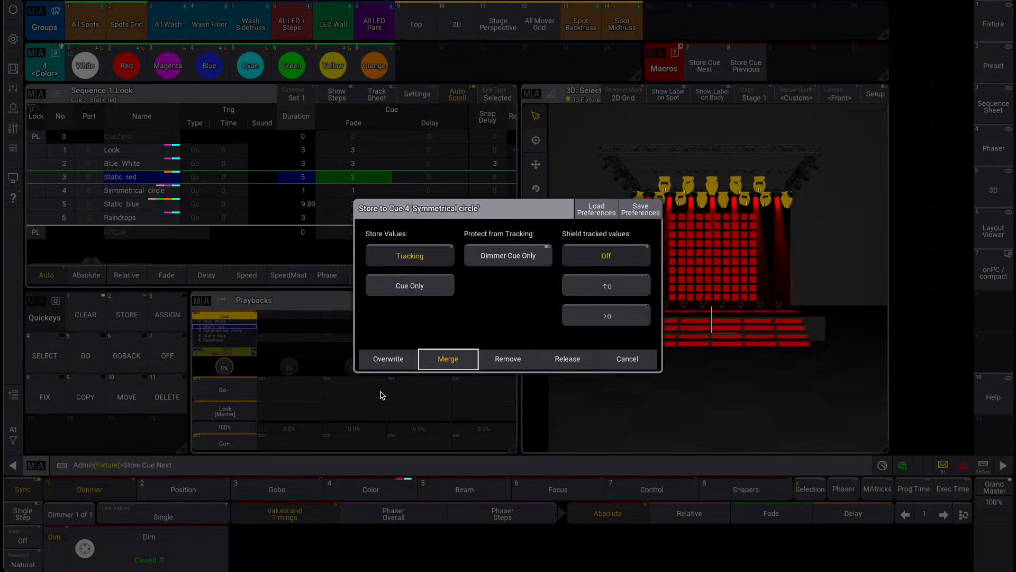
click(448, 364)
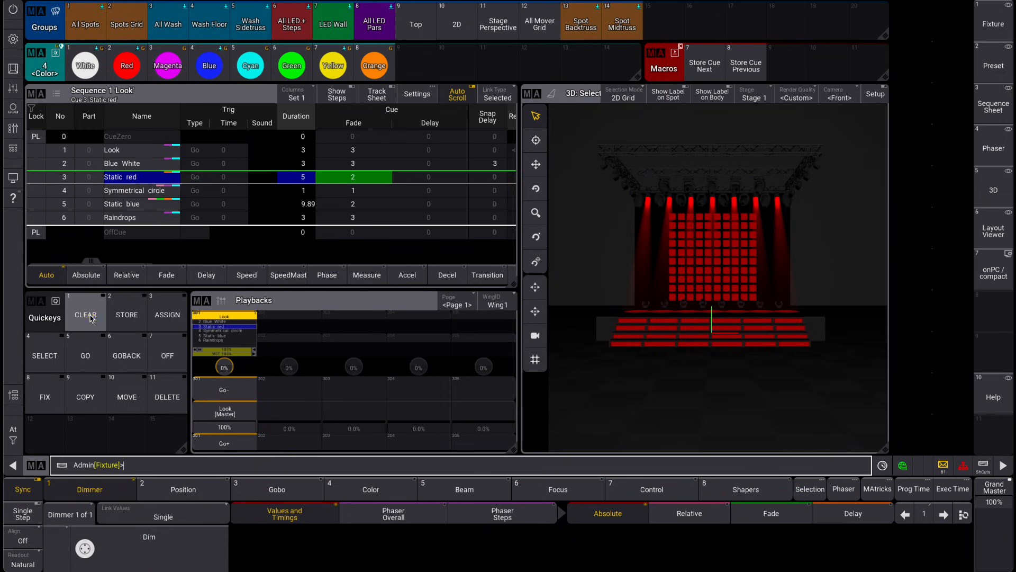
Advance the Look sequence through Symmetrical circle and Static blue to the Raindrops cue
click(253, 447)
click(376, 489)
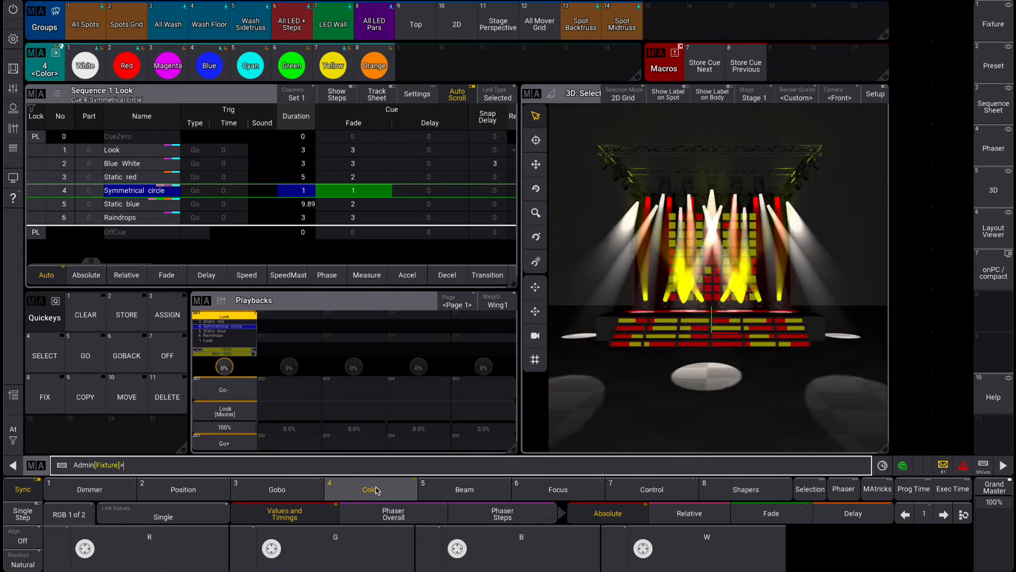
click(240, 443)
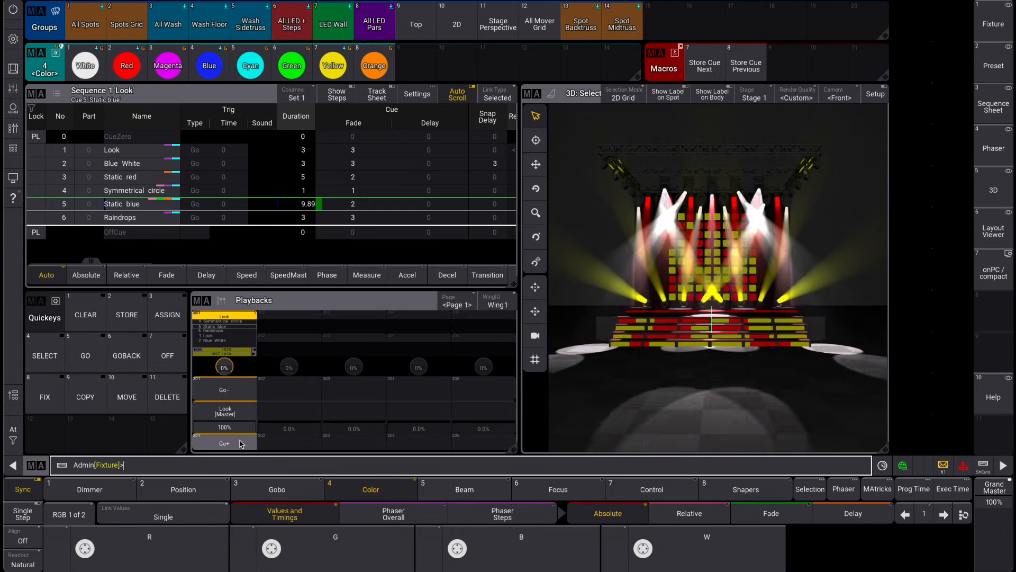
click(240, 443)
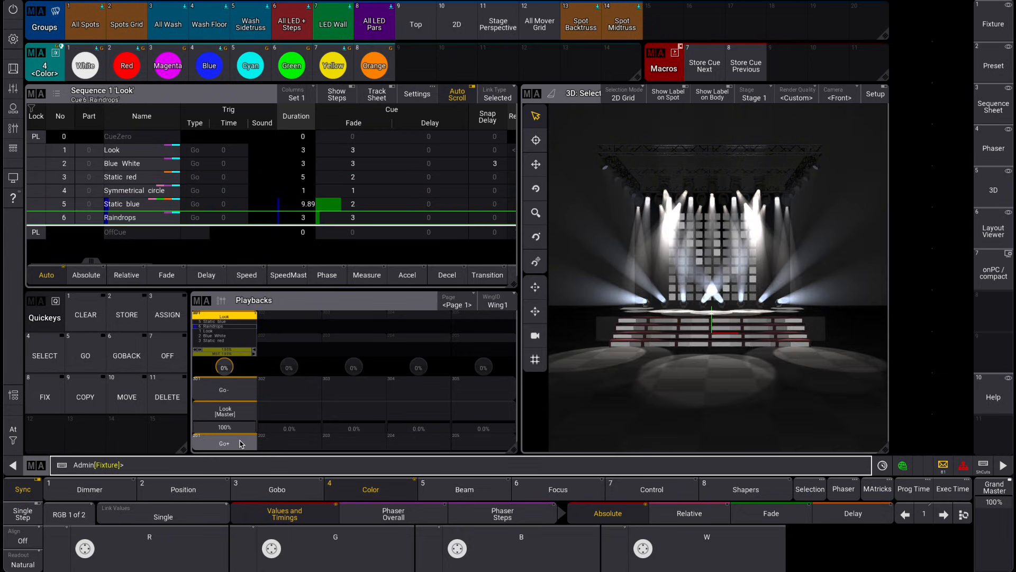
Set the spots, washes, LED steps, LED wall and LED pars to the Green color and the Open dimmer preset
click(88, 29)
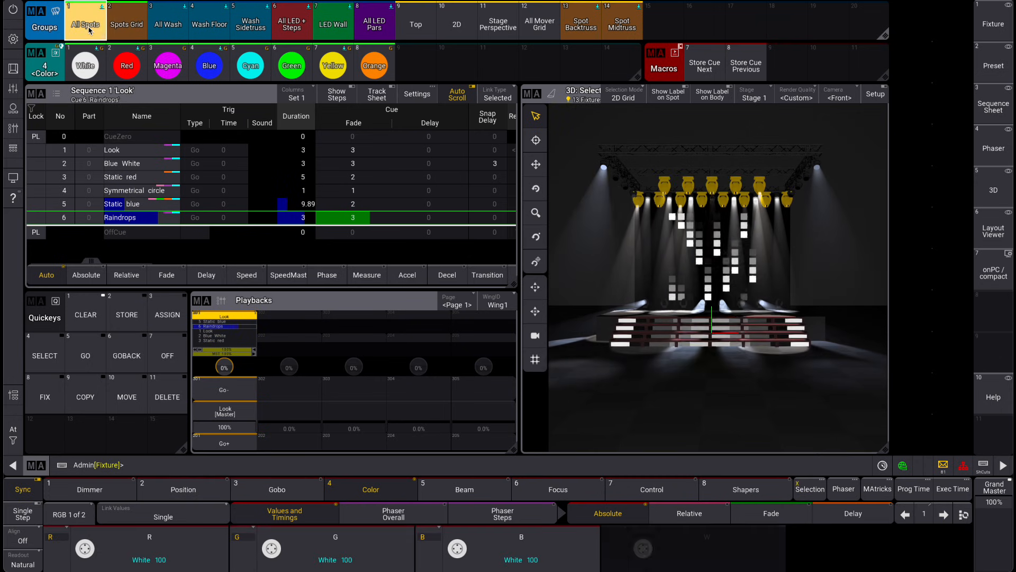
click(292, 26)
click(325, 29)
click(372, 27)
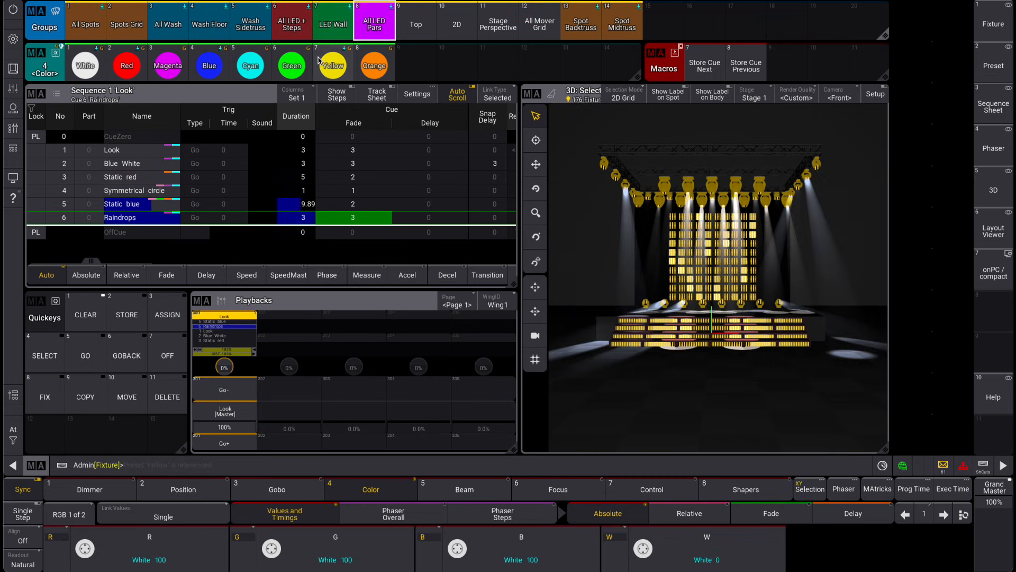
click(297, 71)
click(90, 489)
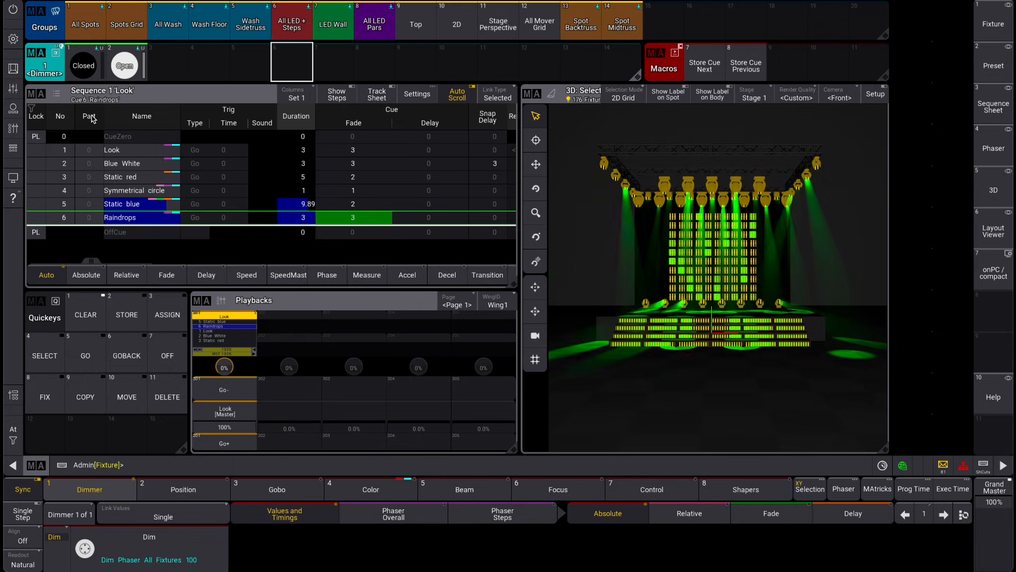
click(113, 74)
click(114, 74)
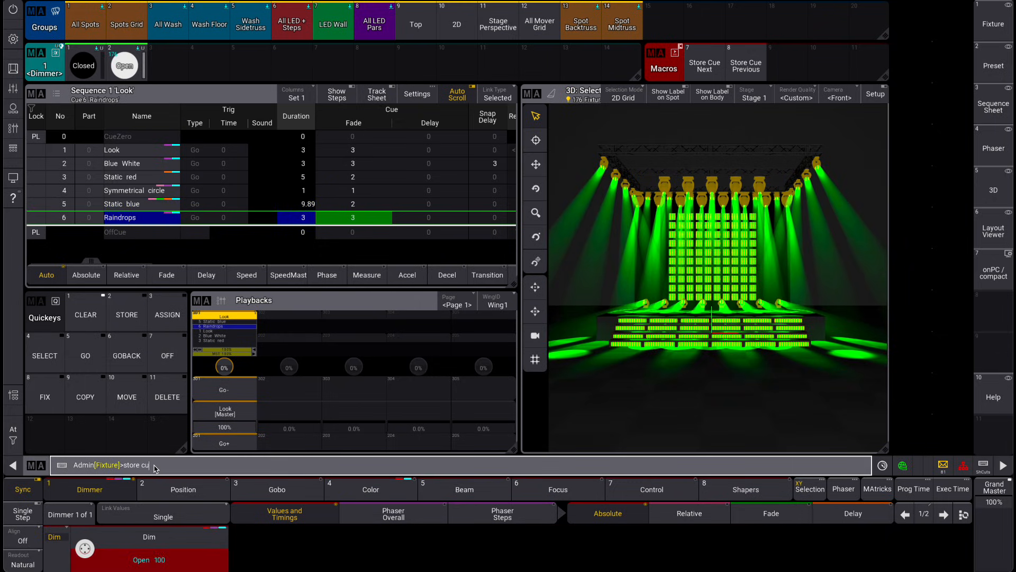
Store the green look as a new cue after Raindrops, advance to it and clear the programmer
key(Return)
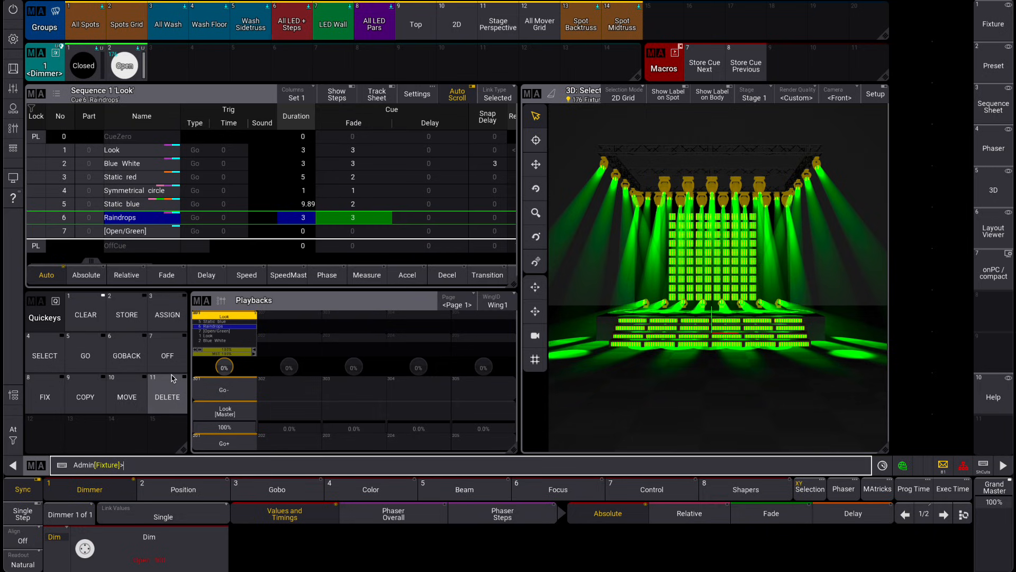
click(224, 443)
click(82, 313)
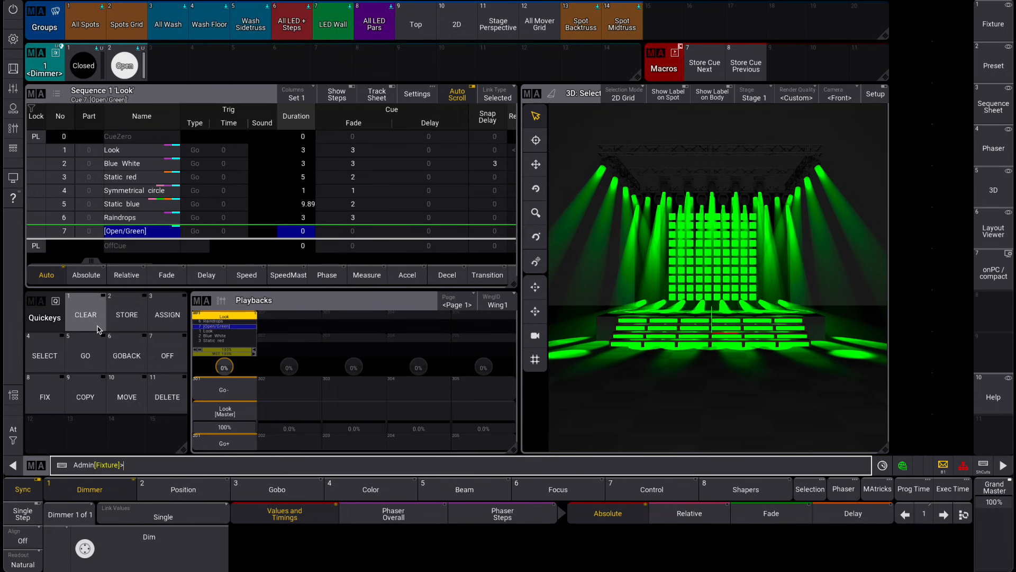
Apply the Blue color preset to the All LED + Steps group
click(291, 24)
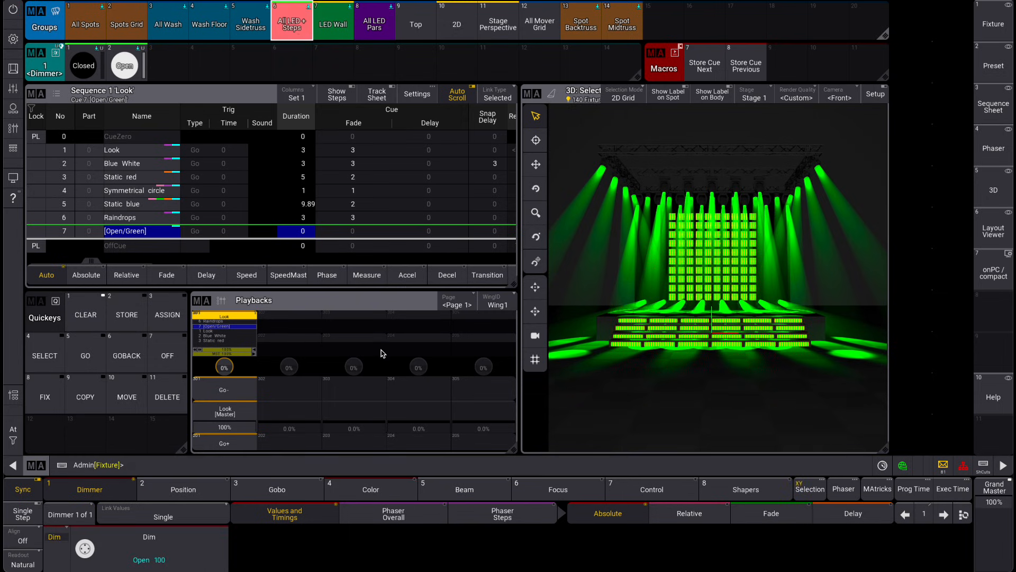
click(371, 484)
click(211, 67)
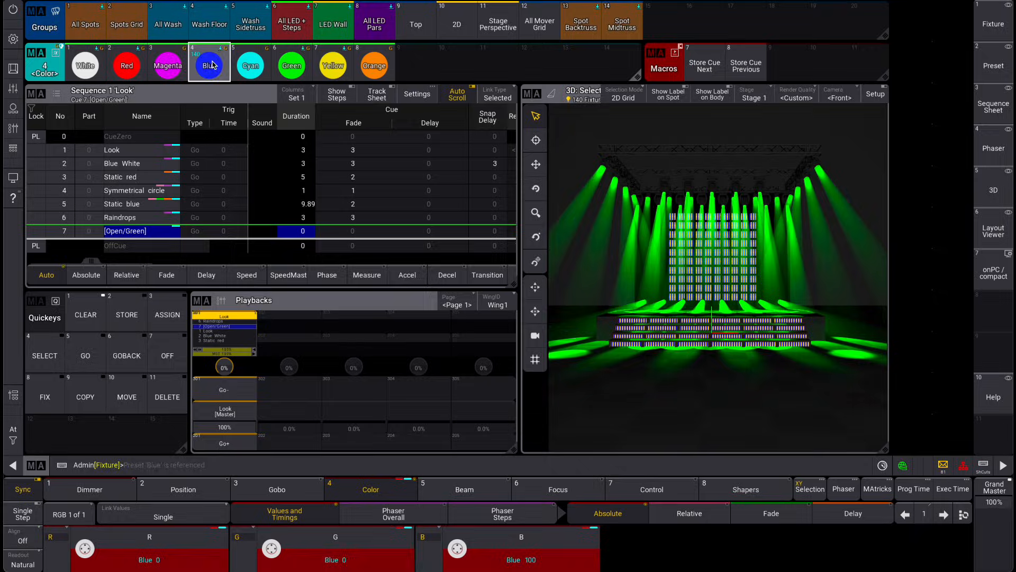
Merge the blue LEDs into the previous cue with the command Store Cue Previous /Merge and clear the programmer
click(149, 468)
text(s)
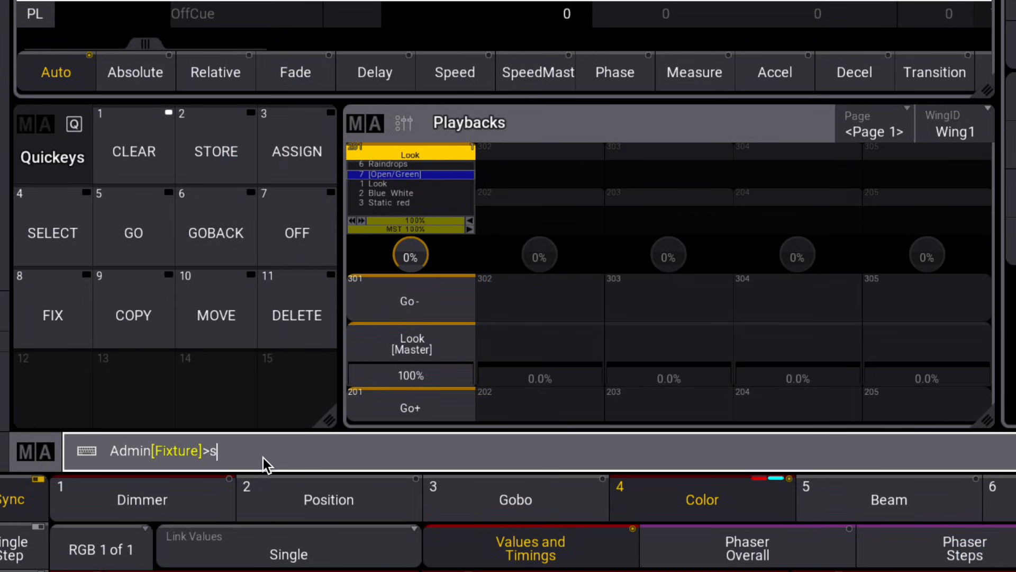
text(tore cue previous /)
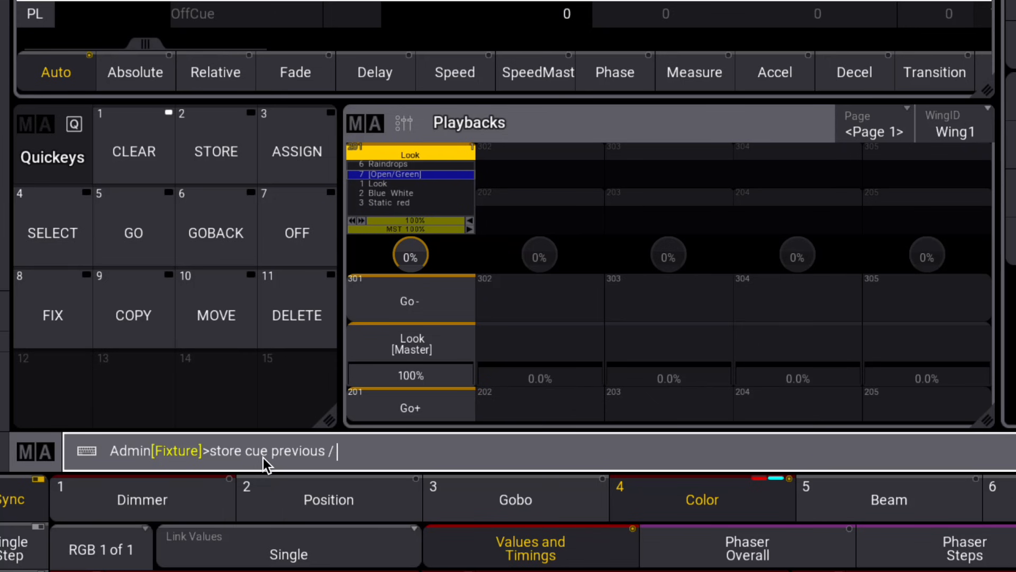
text( merge)
key(Return)
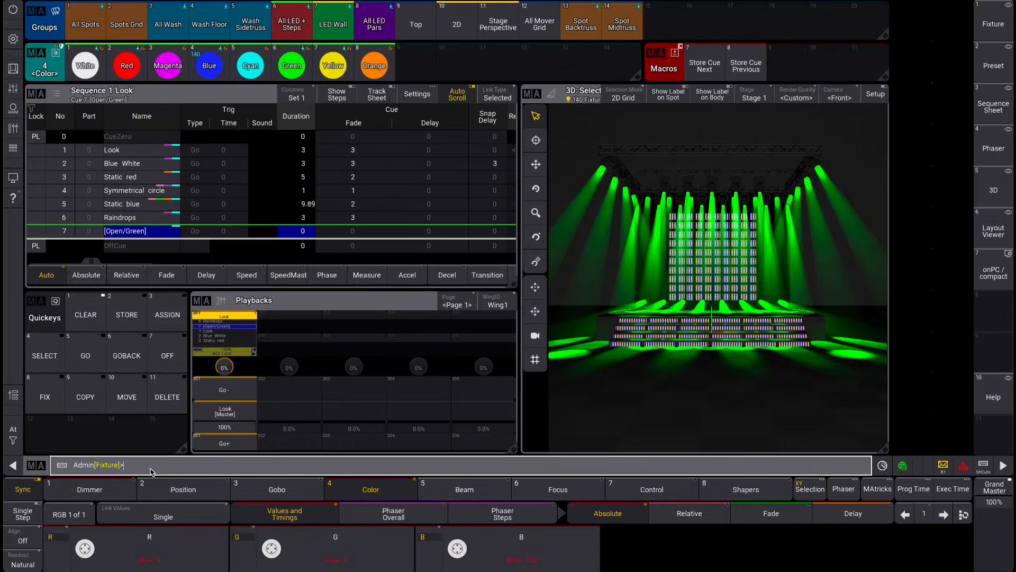
click(85, 314)
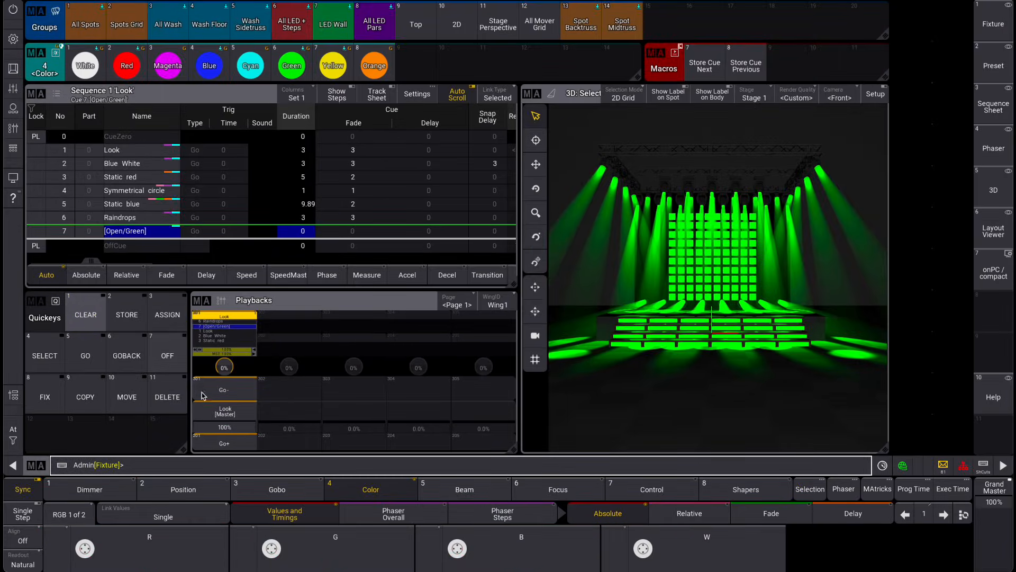
Step the Look sequence back cue by cue from [Open/Green] to cue 1, Look
click(225, 394)
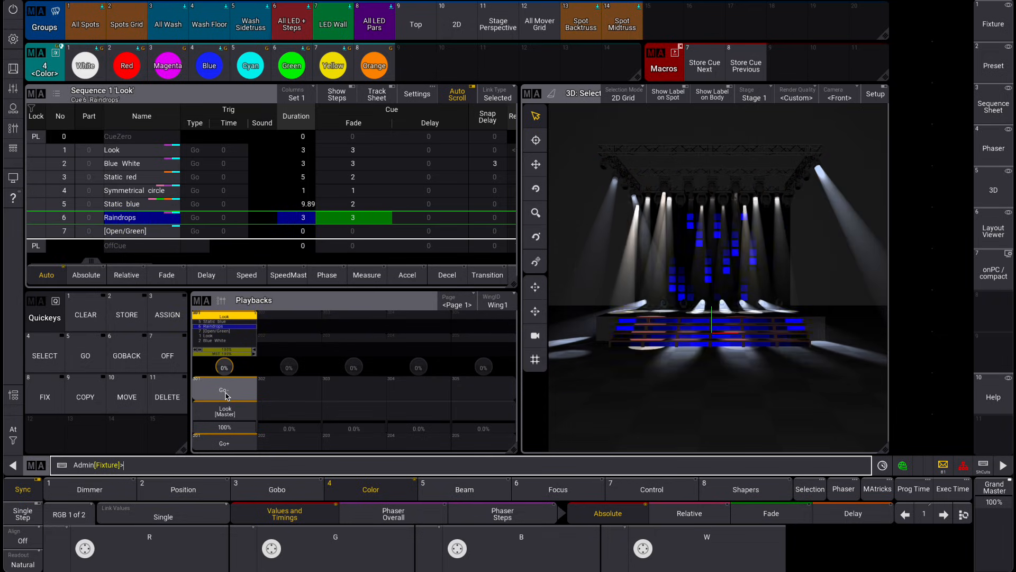
click(225, 394)
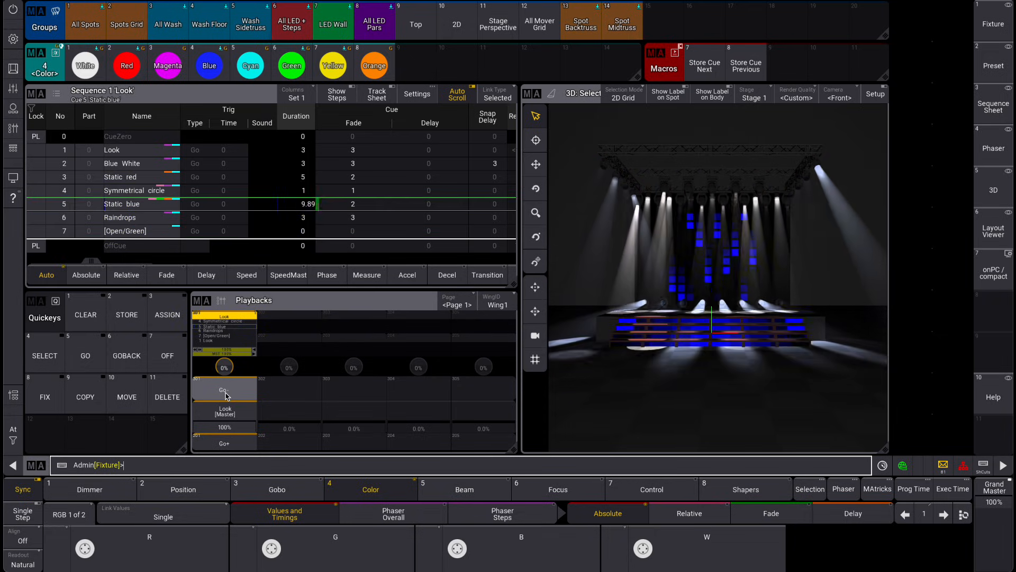
click(225, 395)
click(225, 394)
click(225, 394)
click(226, 395)
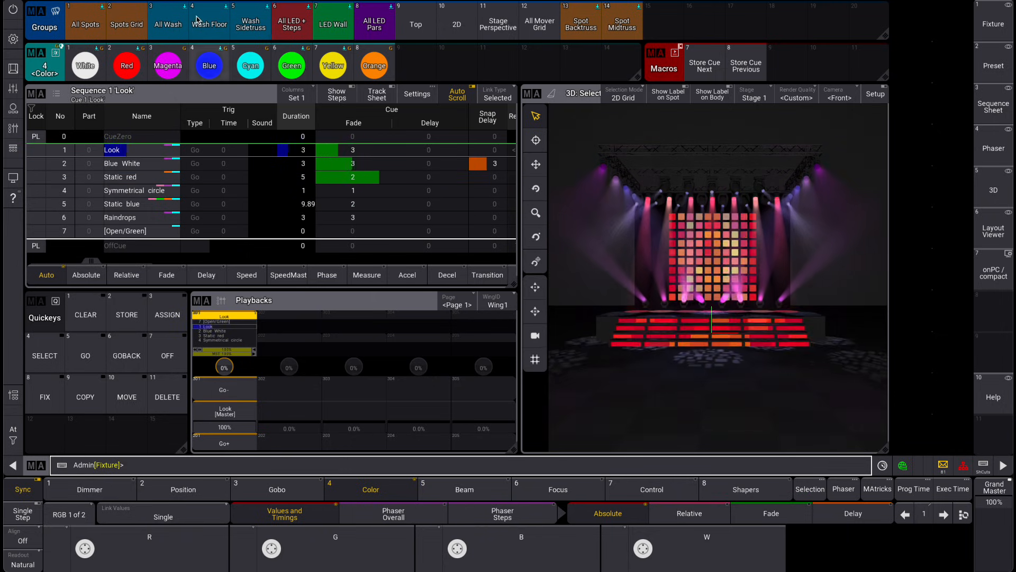
Apply the Orange color to the All Wash group and store it into the next cue with Store Cue Next
click(169, 21)
click(374, 66)
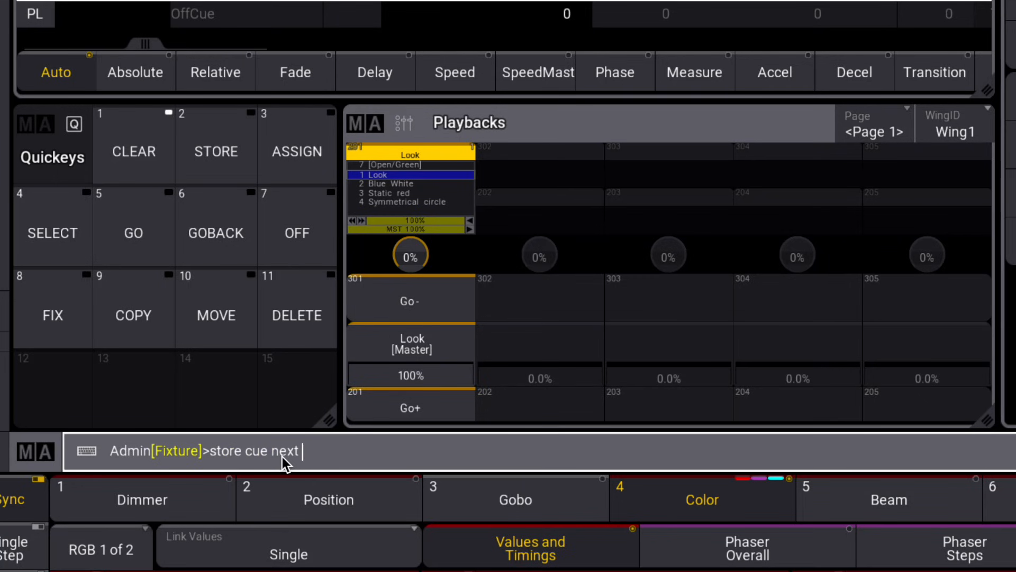
key(Return)
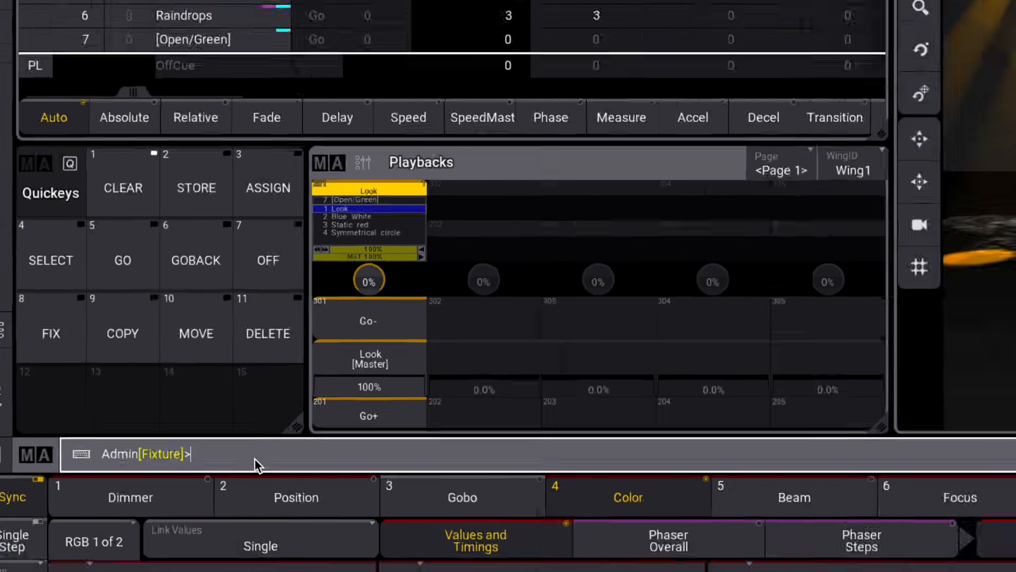
Advance the sequence to the Symmetrical circle cue and clear the programmer
click(388, 410)
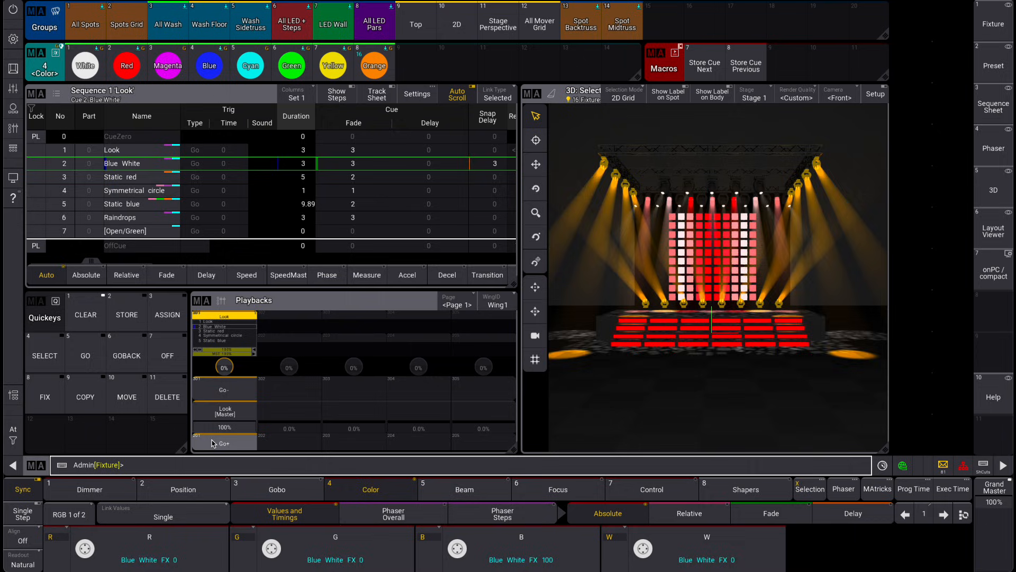
click(213, 443)
click(213, 443)
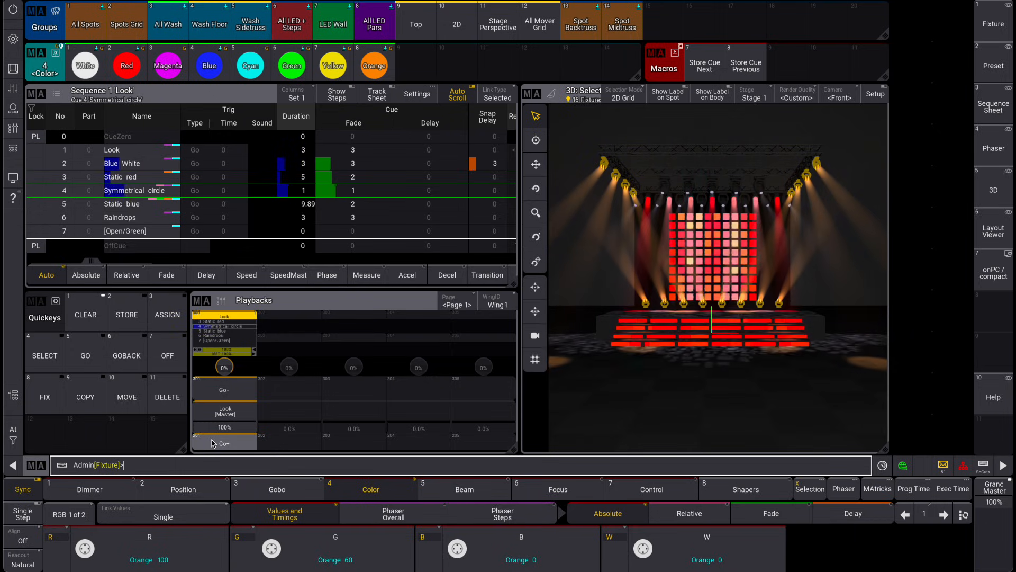
click(83, 307)
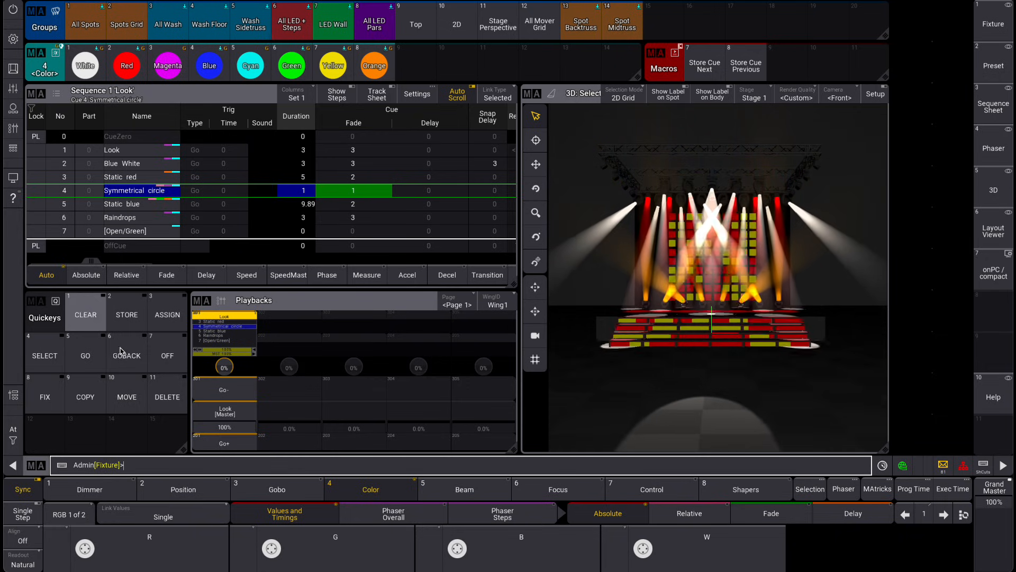
Delete the Static red, Static blue and [Open/Green] cues from the Look sequence
click(123, 179)
click(385, 343)
click(167, 393)
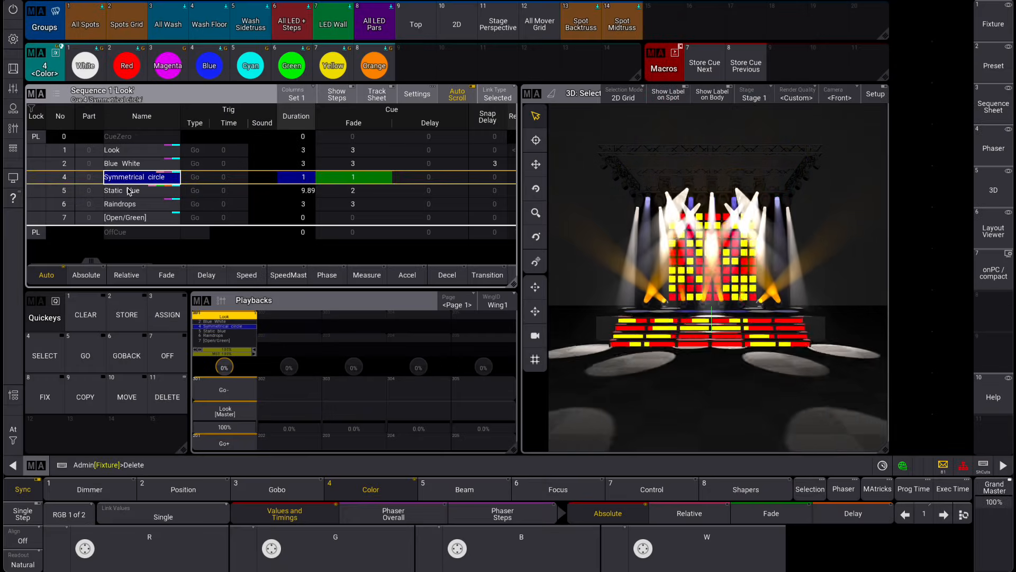
click(129, 192)
click(380, 341)
click(167, 393)
click(123, 205)
click(426, 316)
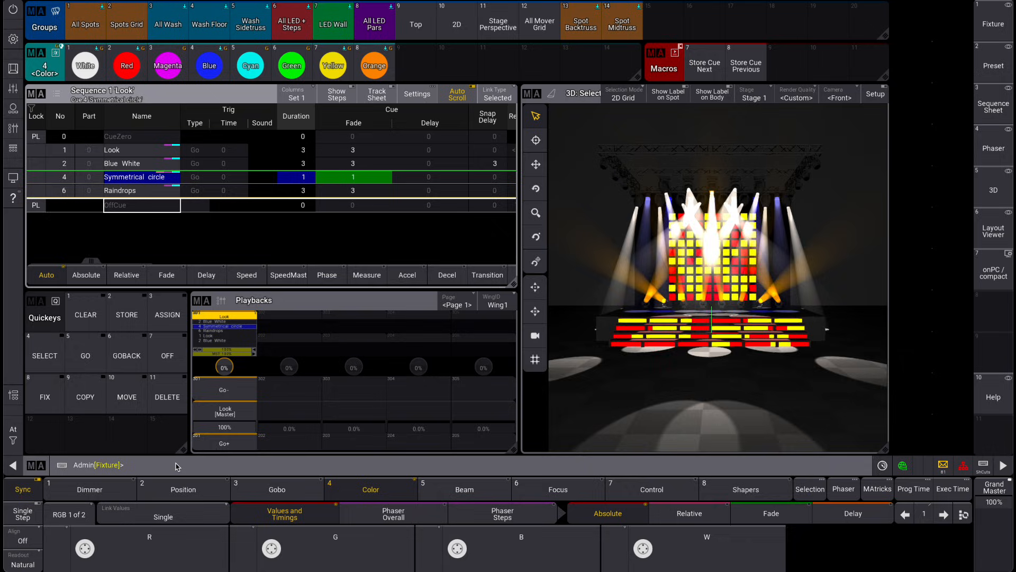
Apply the Red color to the All LED + Steps group and store it as a new cue with Store Cue +
click(291, 27)
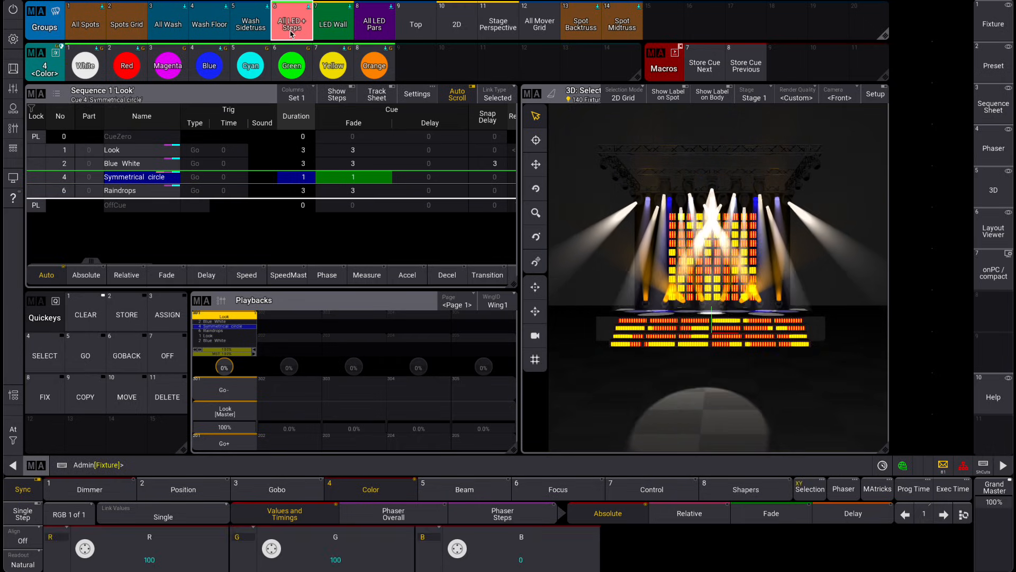
click(126, 65)
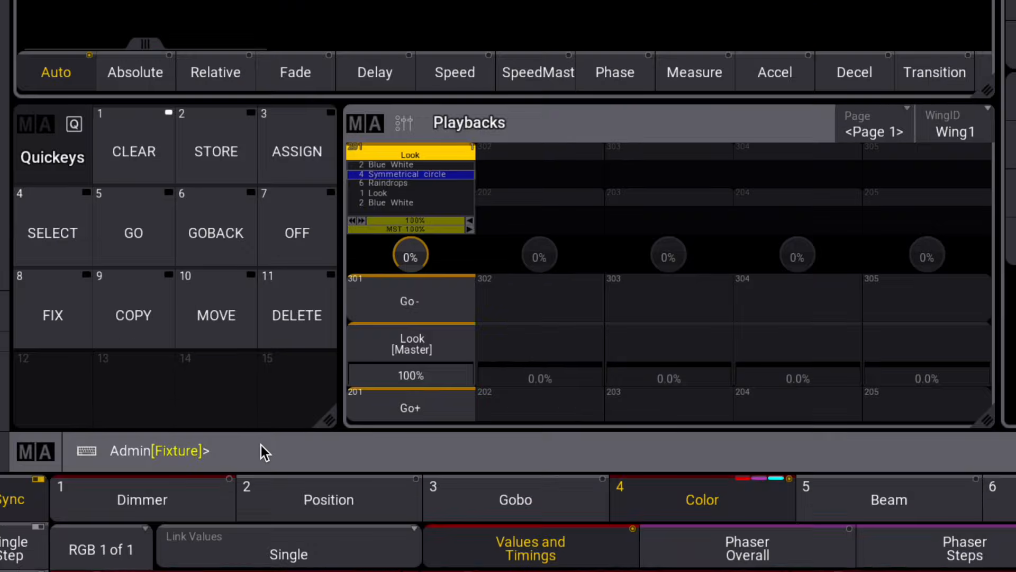
text(store)
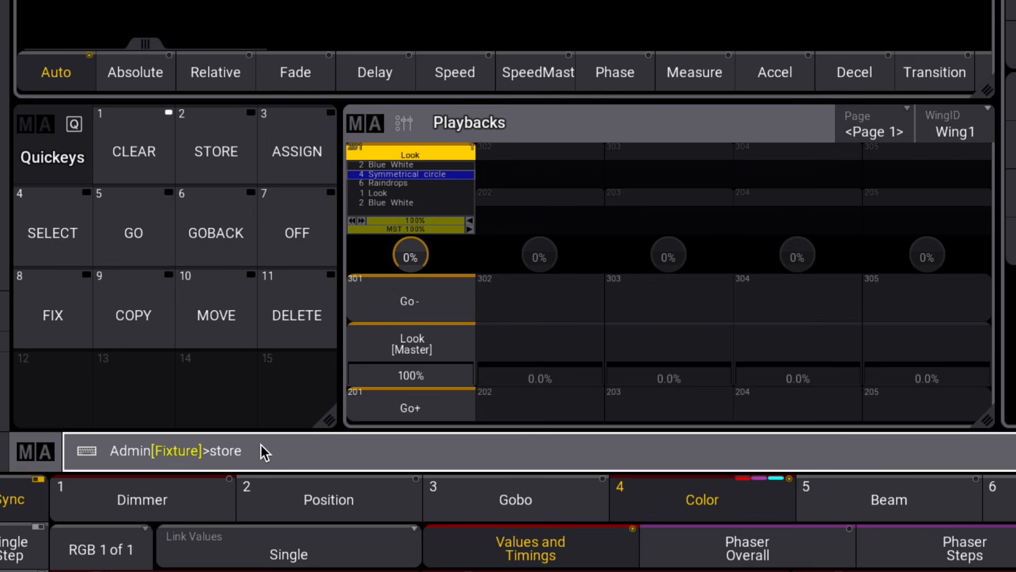
text( cue +)
key(Return)
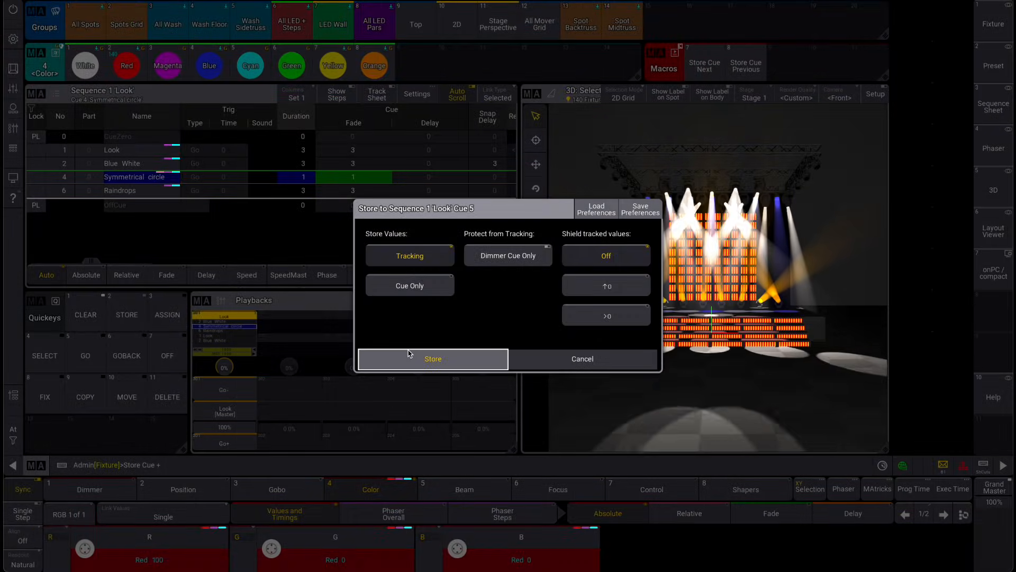
click(408, 354)
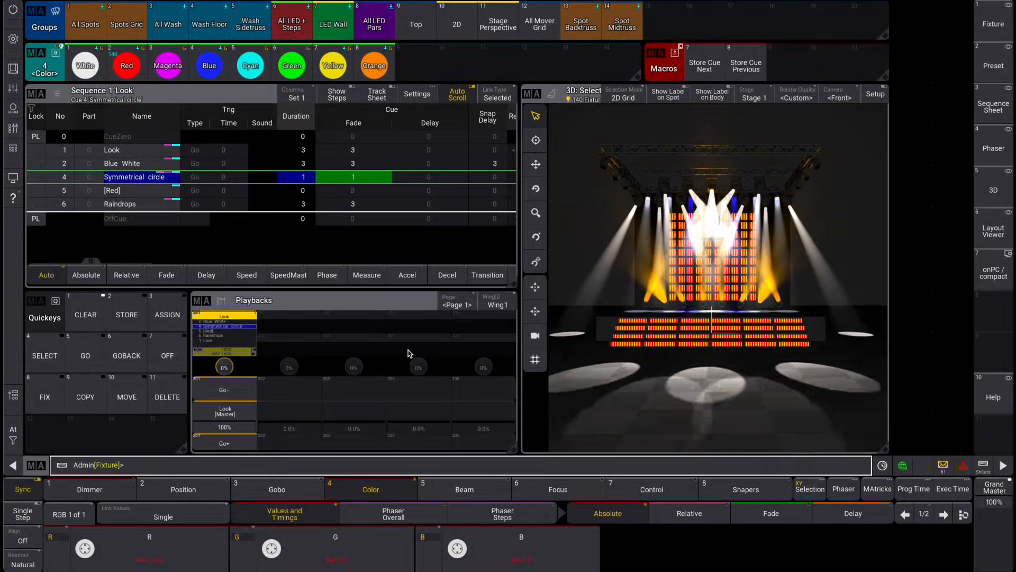
Repeat the Store Cue + command to insert another cue directly after Symmetrical circle
key(Up)
key(Return)
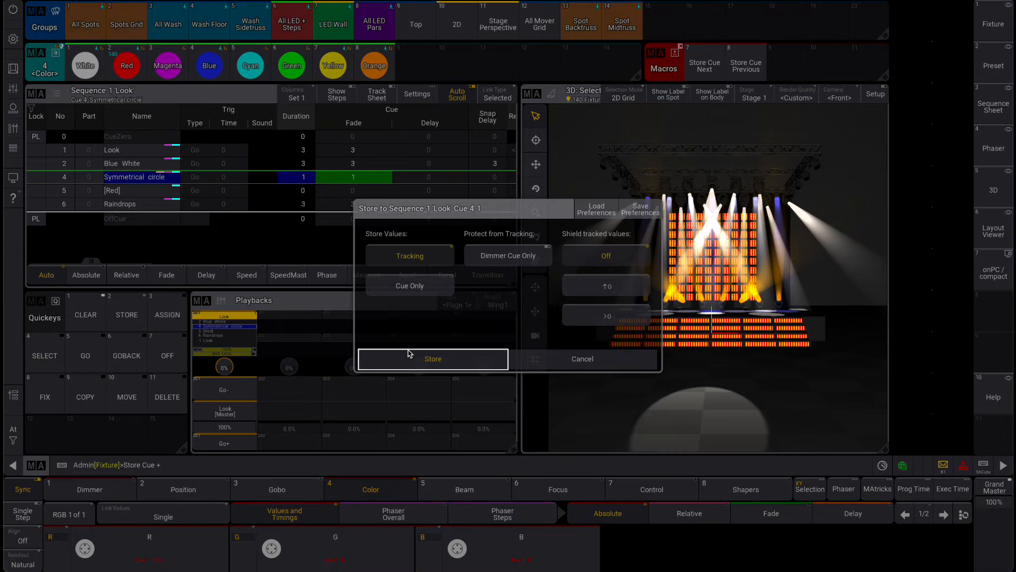
click(424, 357)
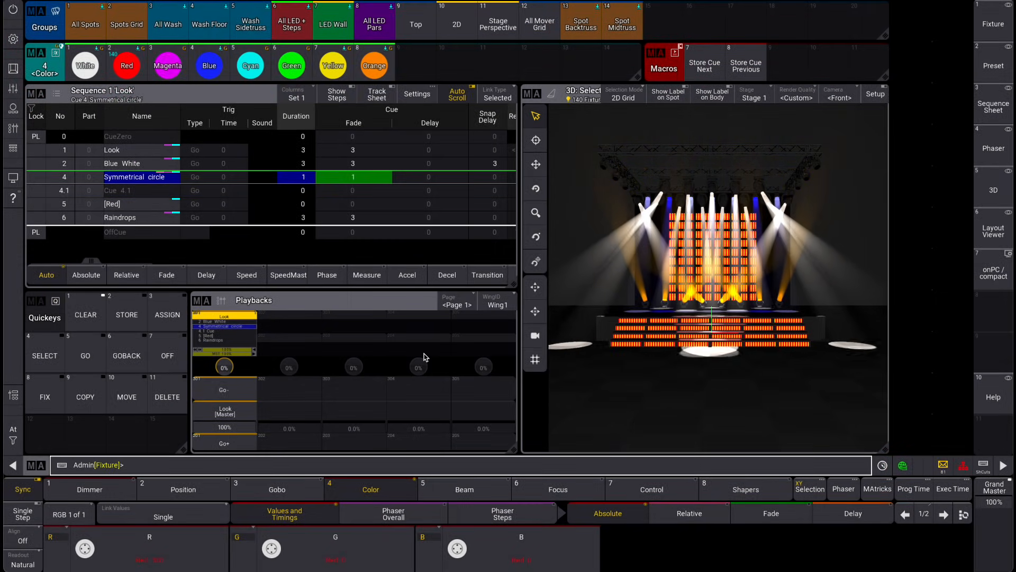
Rerun the Store Cue + command twice, storing two more cues between Symmetrical circle and the cues following it
key(Up)
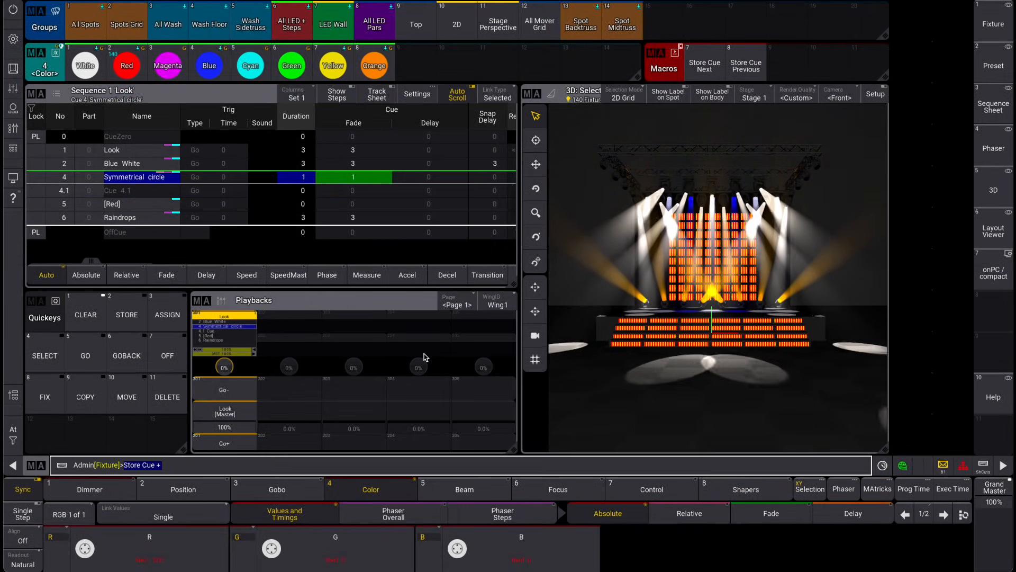
key(Return)
click(424, 357)
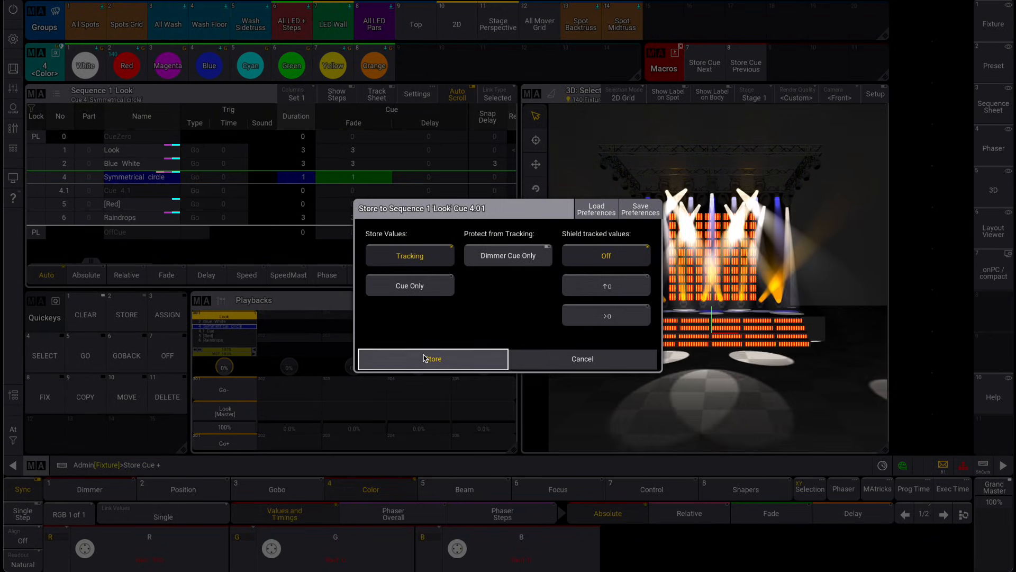
key(Up)
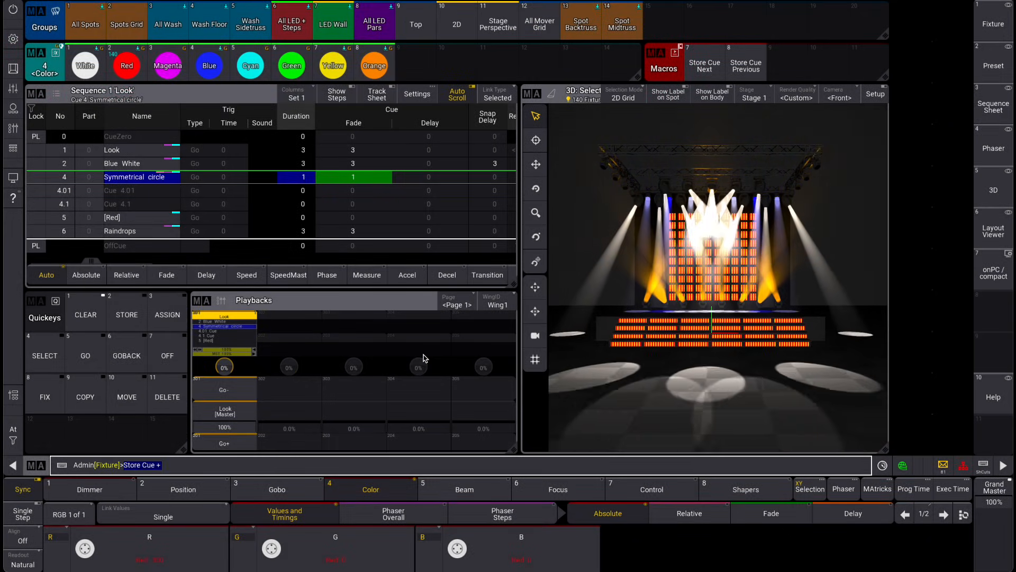
key(Return)
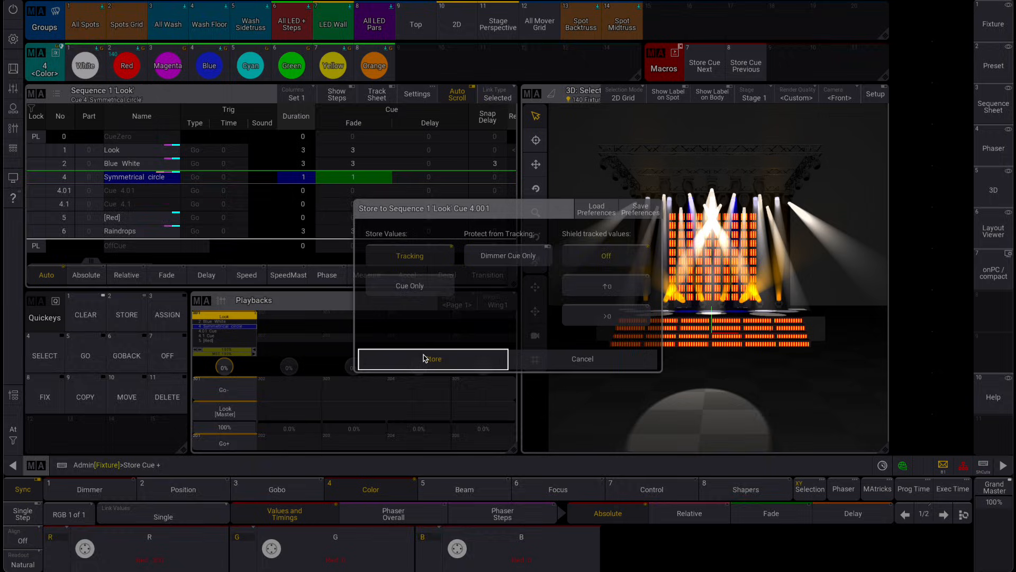
click(429, 358)
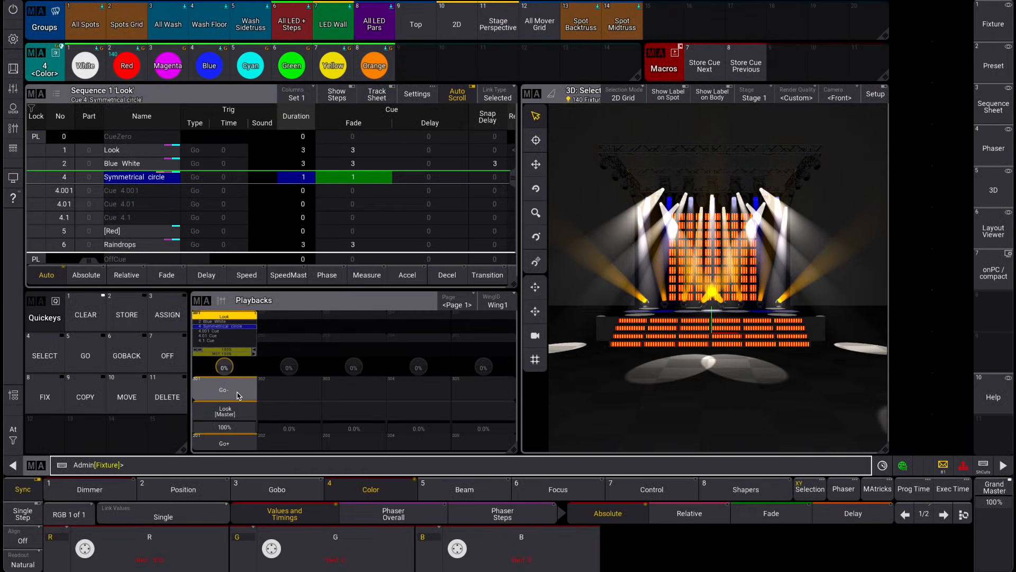
Store a new cue directly before Symmetrical circle with the Store Cue - command
click(208, 466)
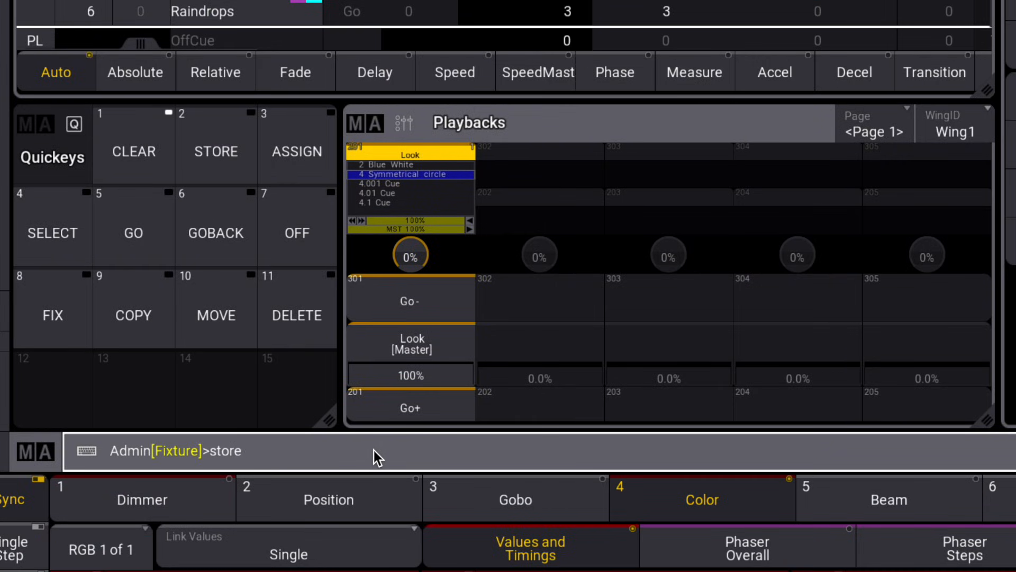
text(store cue -)
key(Return)
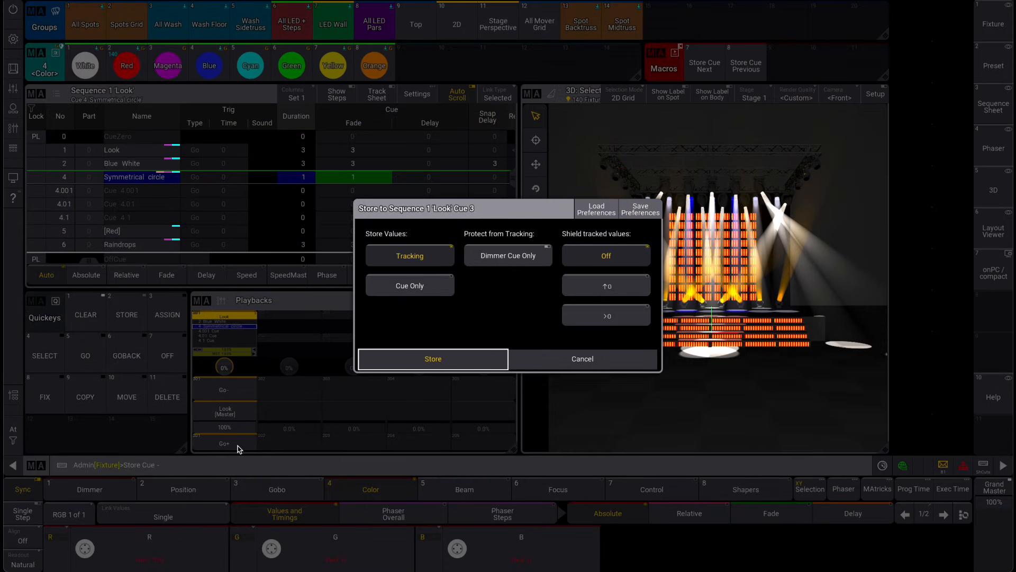
click(401, 359)
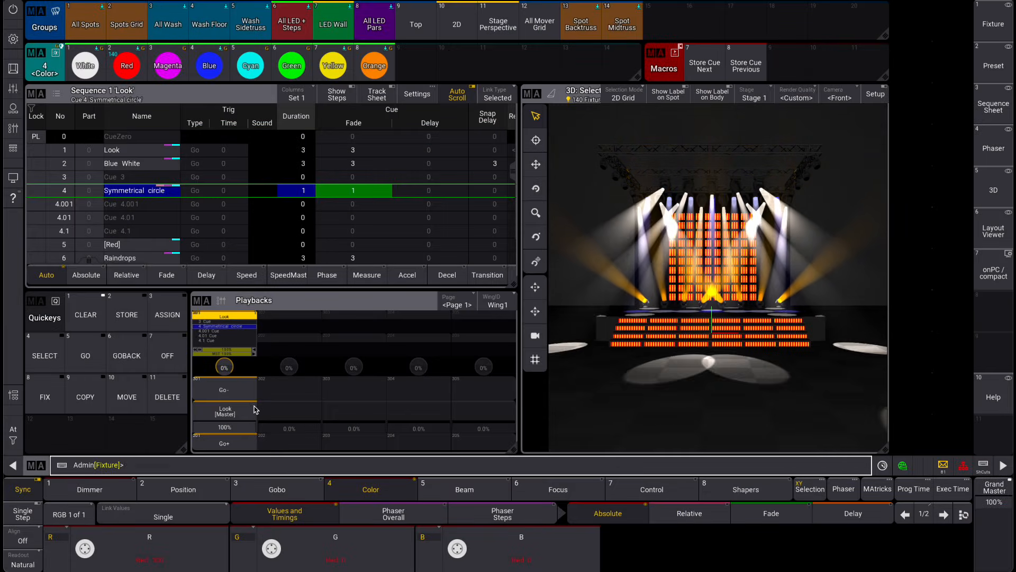
Go back to cue 3 and apply the Yellow color to the All Wash group in a cleared programmer
click(241, 395)
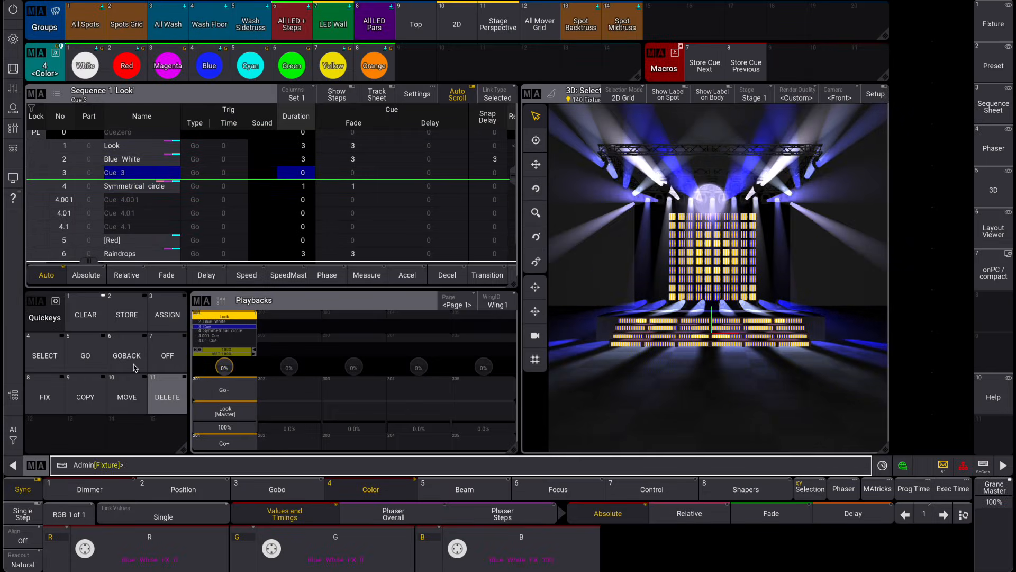
click(91, 317)
click(172, 35)
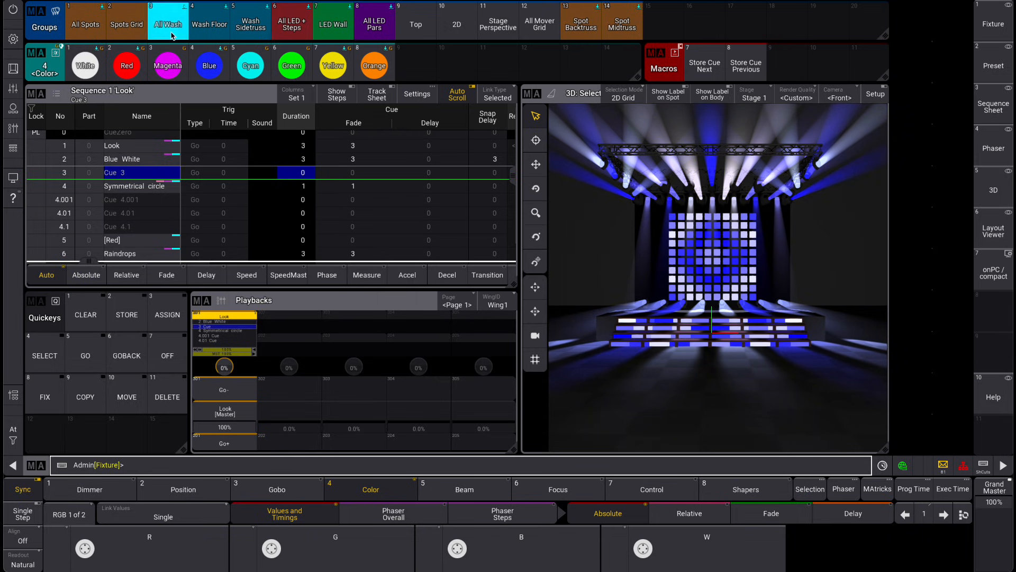
click(333, 66)
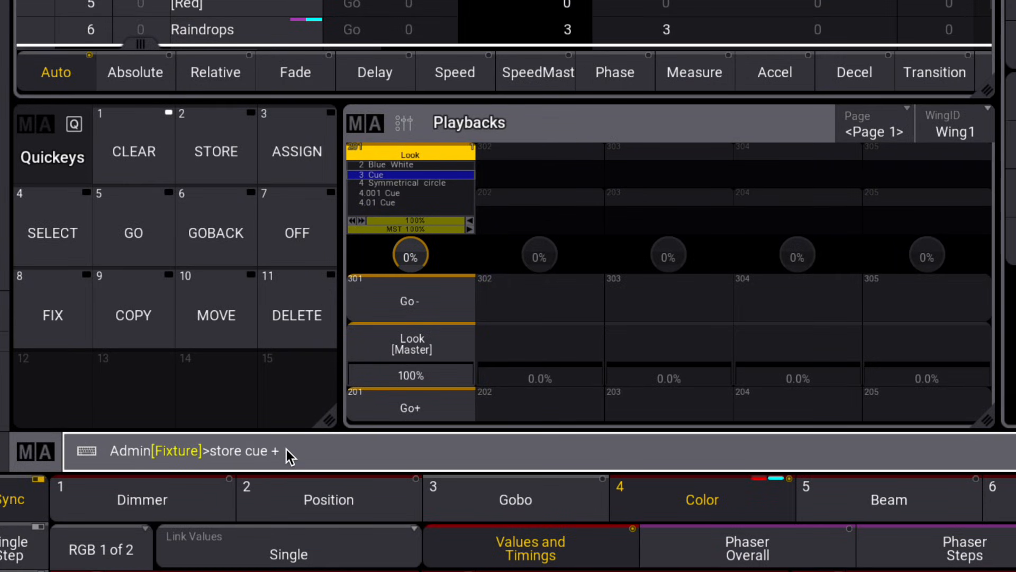
Merge the yellow wash into Symmetrical circle with Store Cue + 1 /merge, and play that cue with the programmer cleared
text(erge)
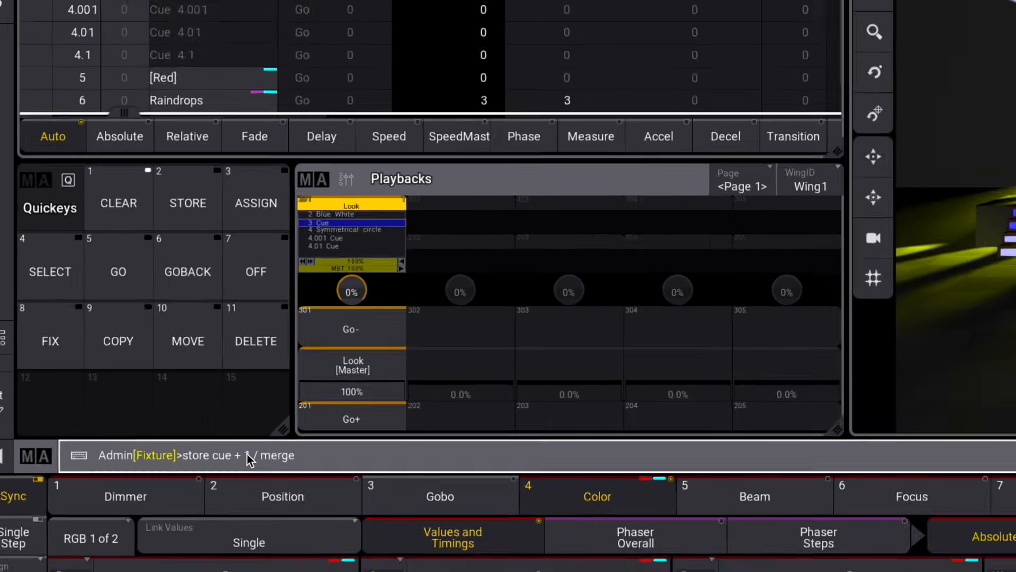
key(Return)
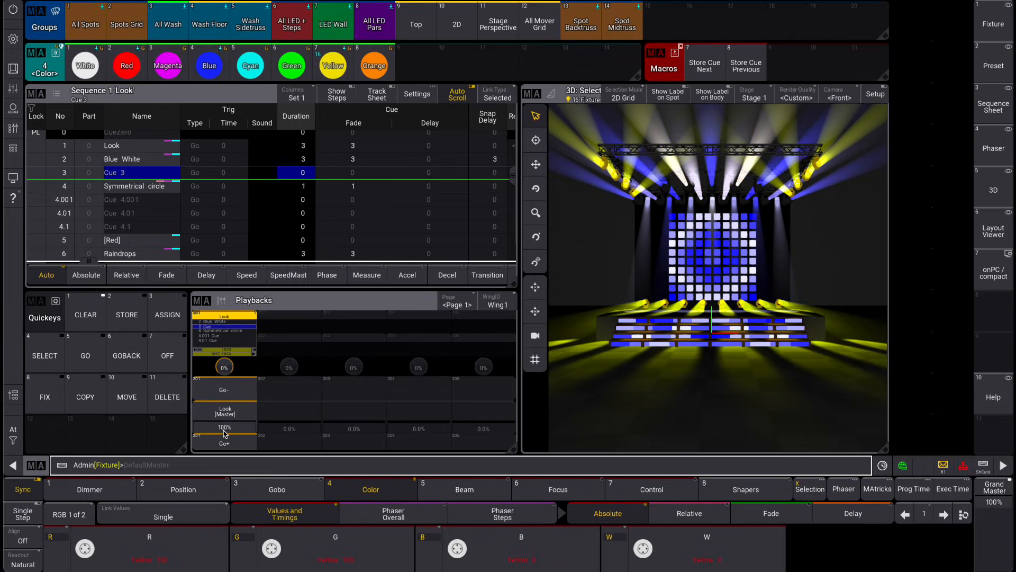
click(224, 433)
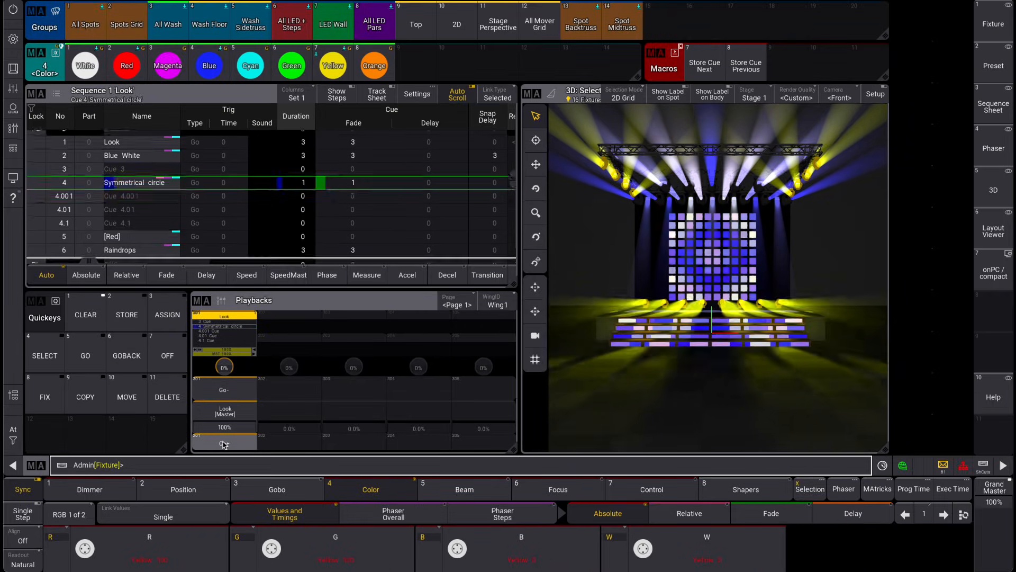
click(83, 312)
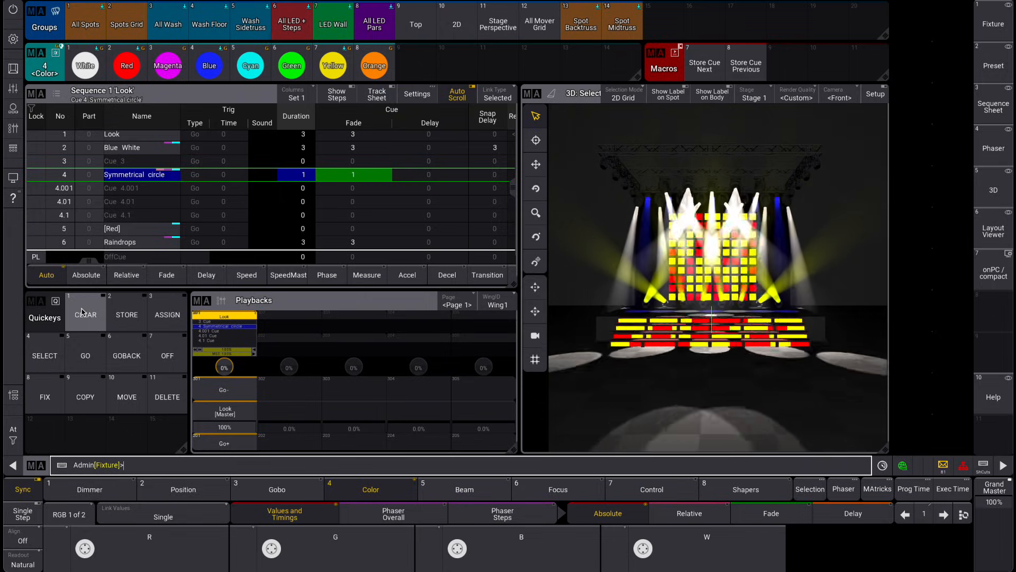
Return to cue 3 and store a cue half a number after it with Store Cue + 0.5
click(208, 384)
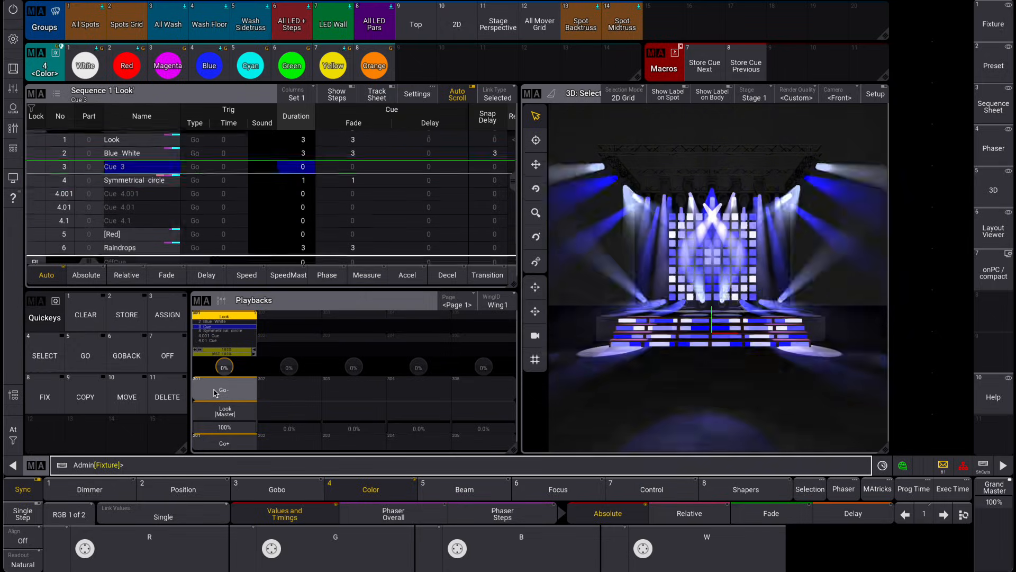
text(store cue + 0)
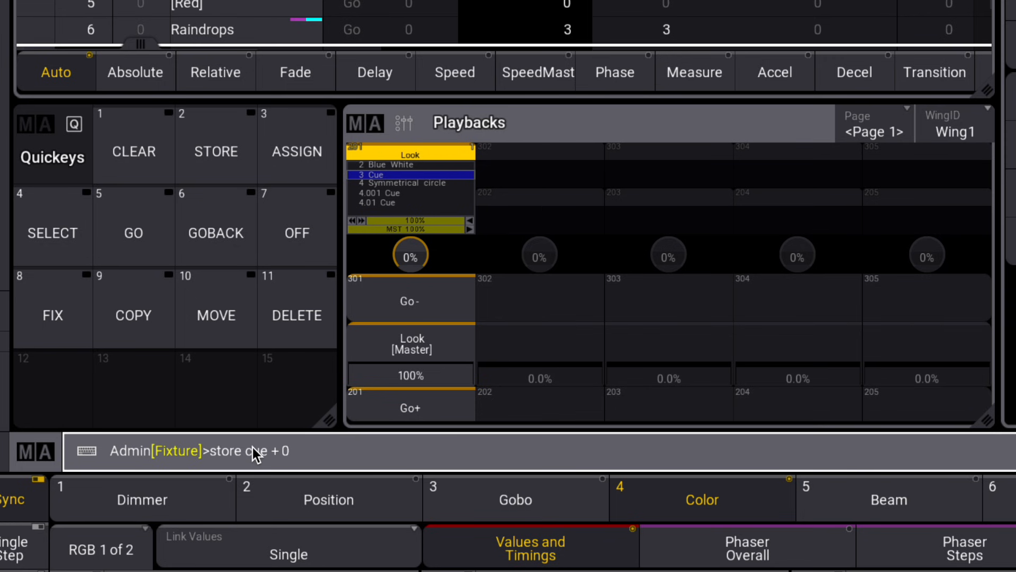
text(.5)
key(Return)
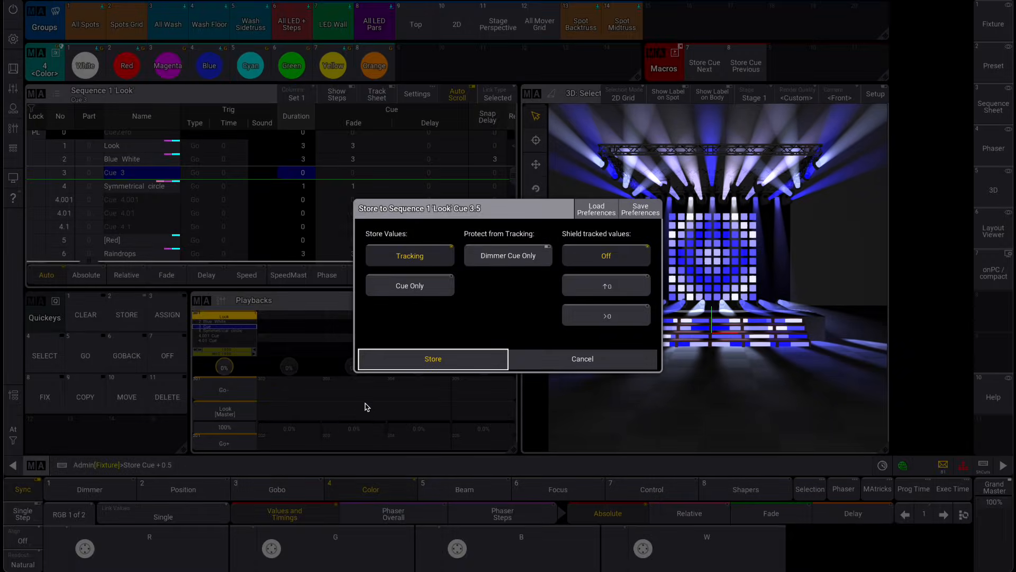
click(416, 357)
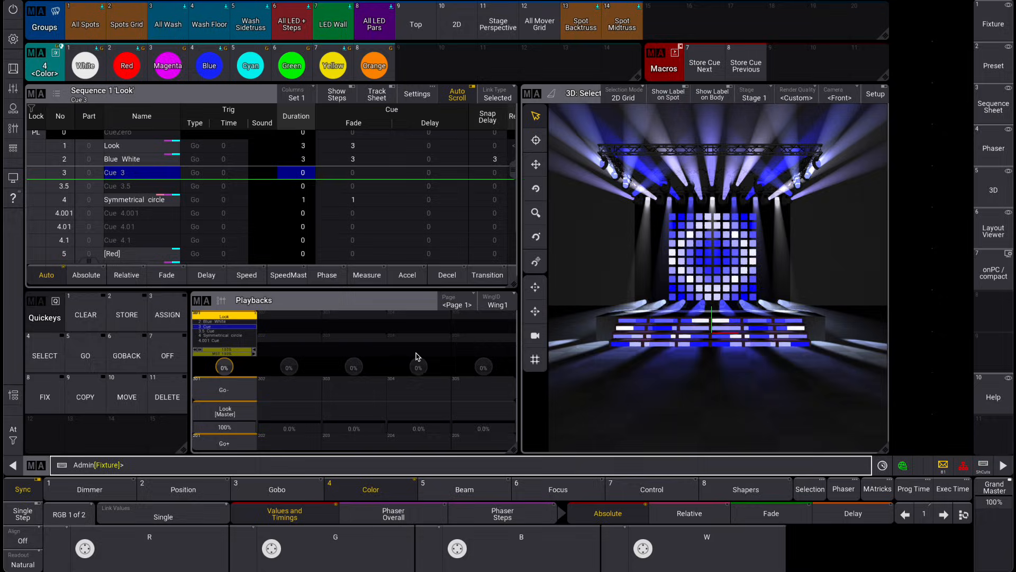
Store another cue 0.4 before cue 3 with the Store Cue - 0.4 command
text(store c)
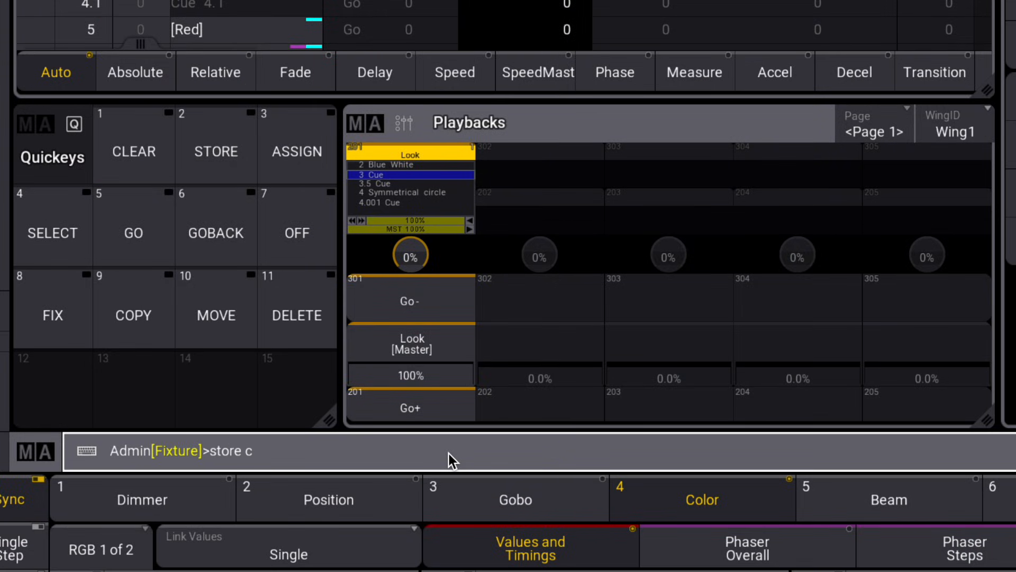
text(ue -0.4)
key(Return)
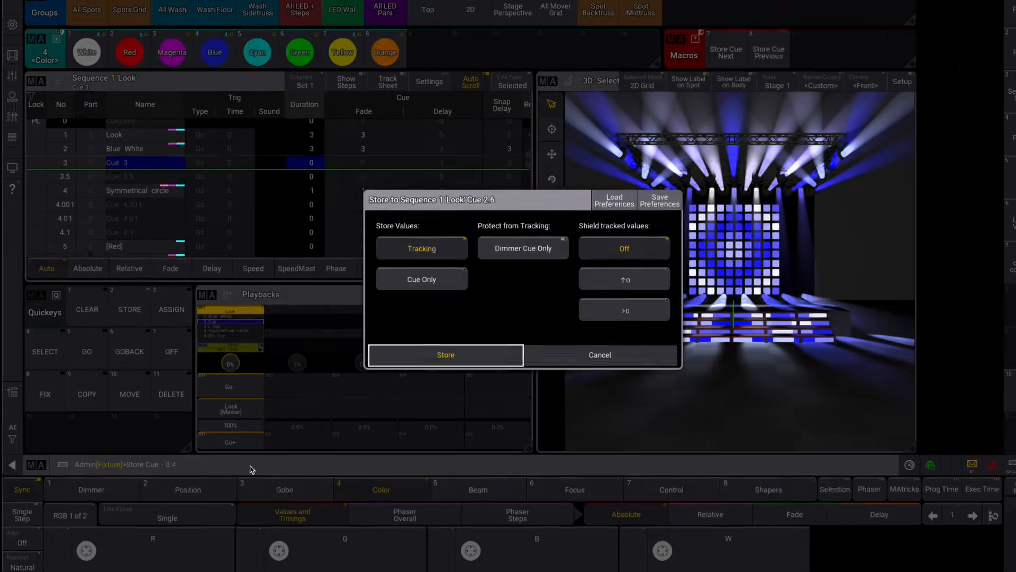
click(451, 356)
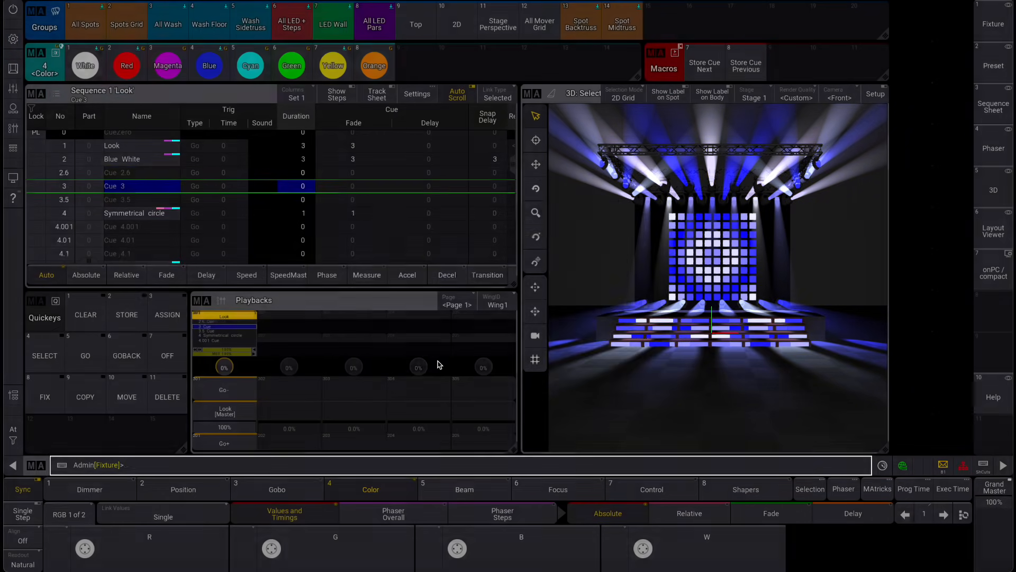